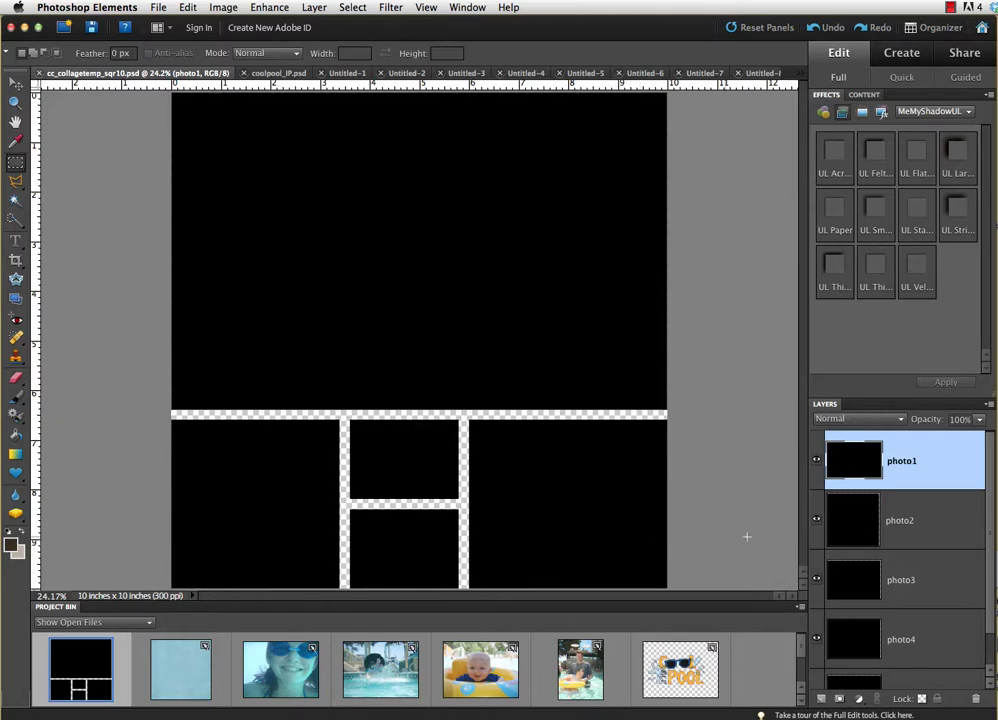
Drag the photo1–photo5 frame layers onto the coolpool_IP page in the Project Bin.
scroll(925, 478, "down", 1)
scroll(925, 480, "up", 1)
scroll(858, 598, "down", 1)
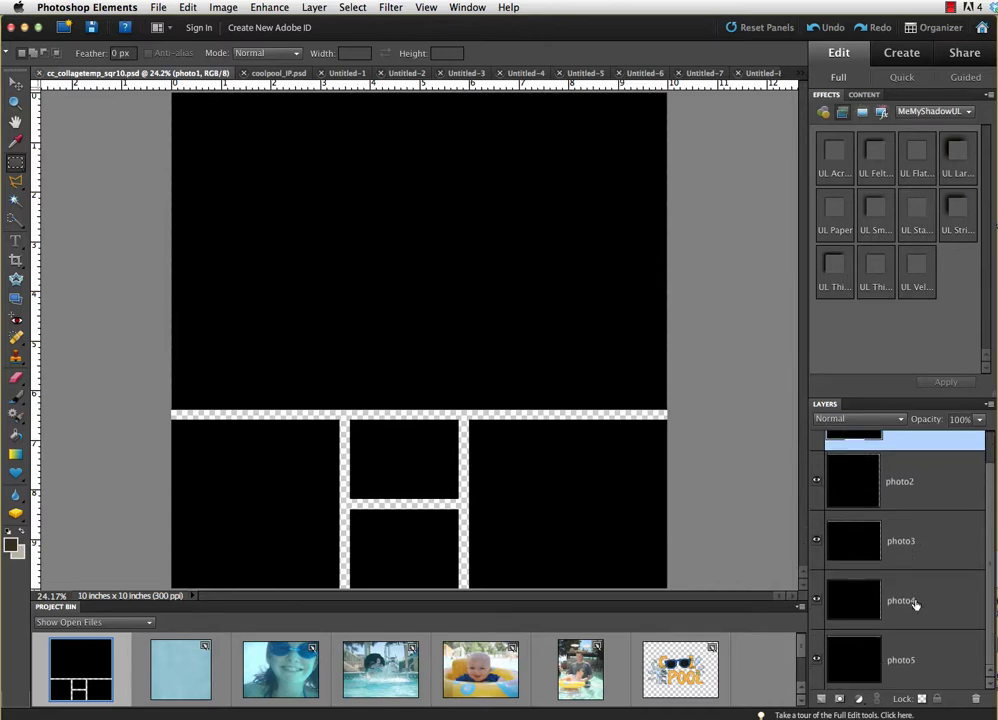
left_click(927, 667, "shift")
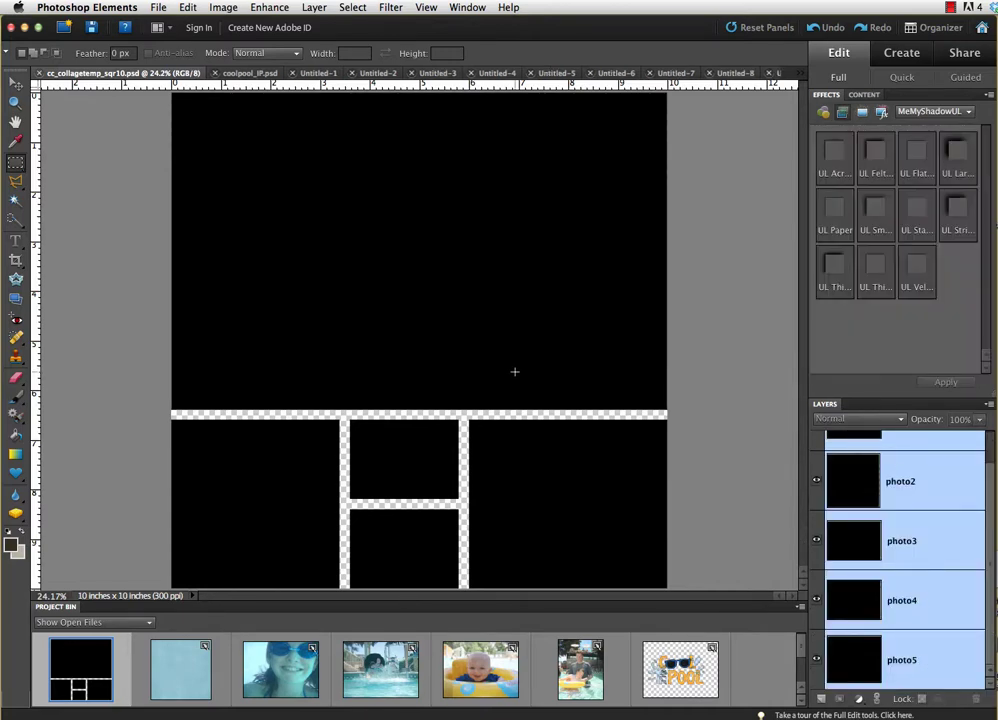
left_click(17, 84)
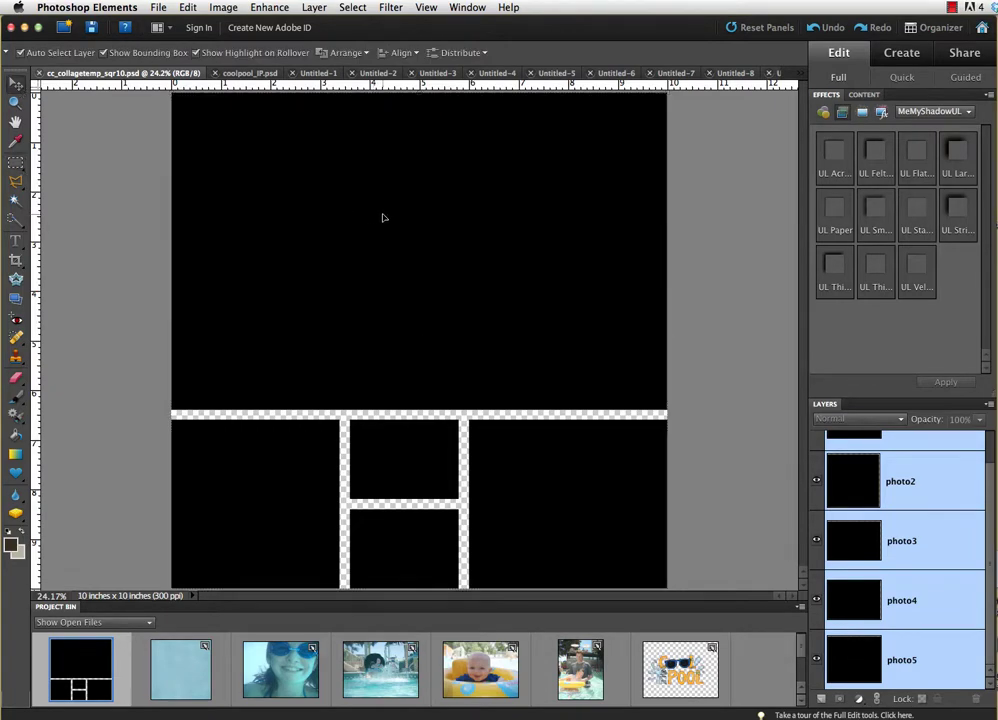
left_click_drag(382, 217, 176, 672)
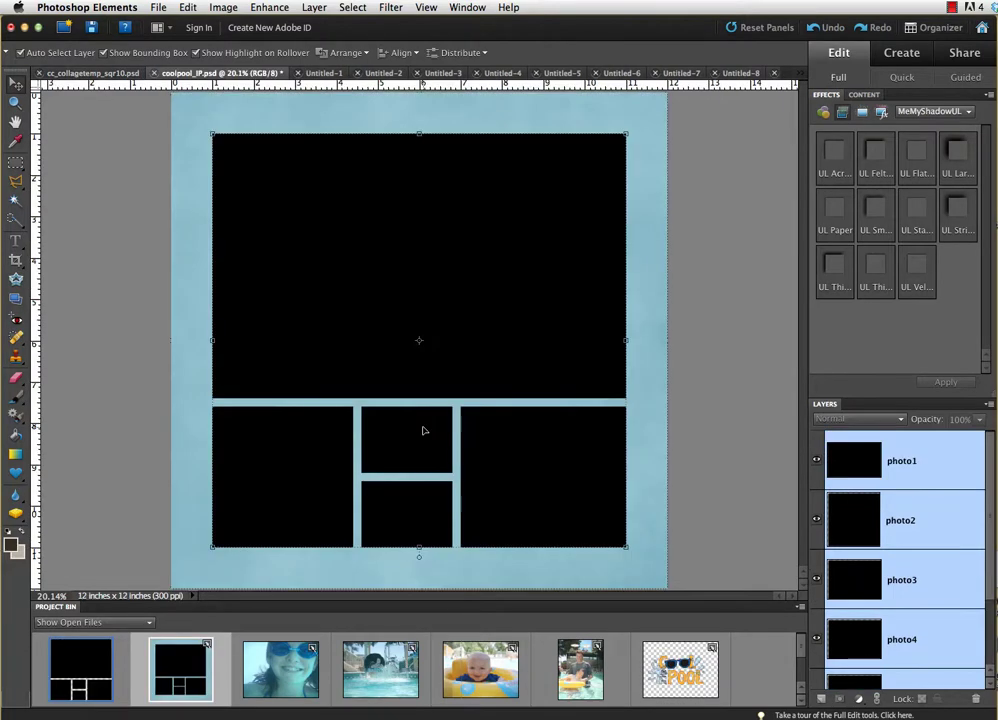
left_click(602, 378)
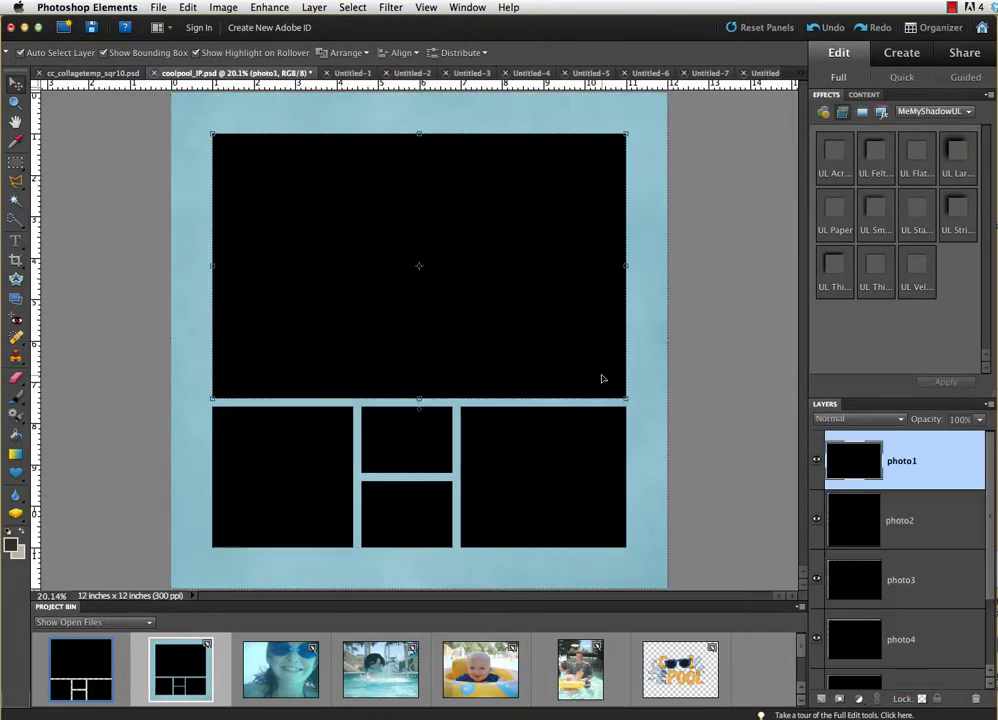
Clip the underwater goggles photo into the top photo1 frame, scaled to 90% and shifted up.
double_click(285, 678)
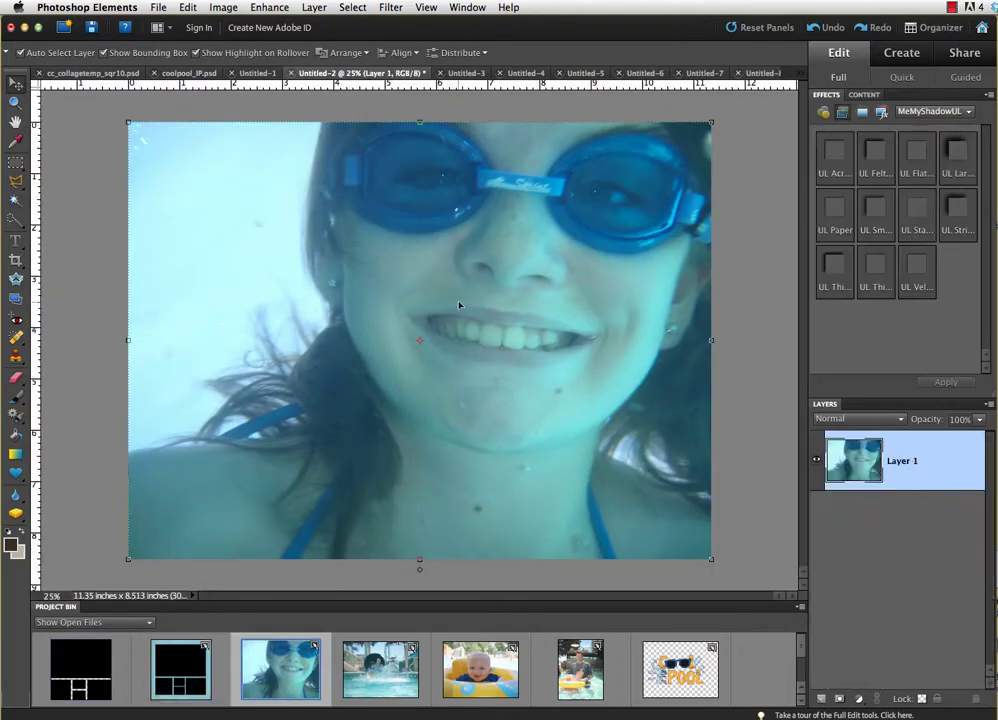
left_click_drag(385, 270, 181, 668)
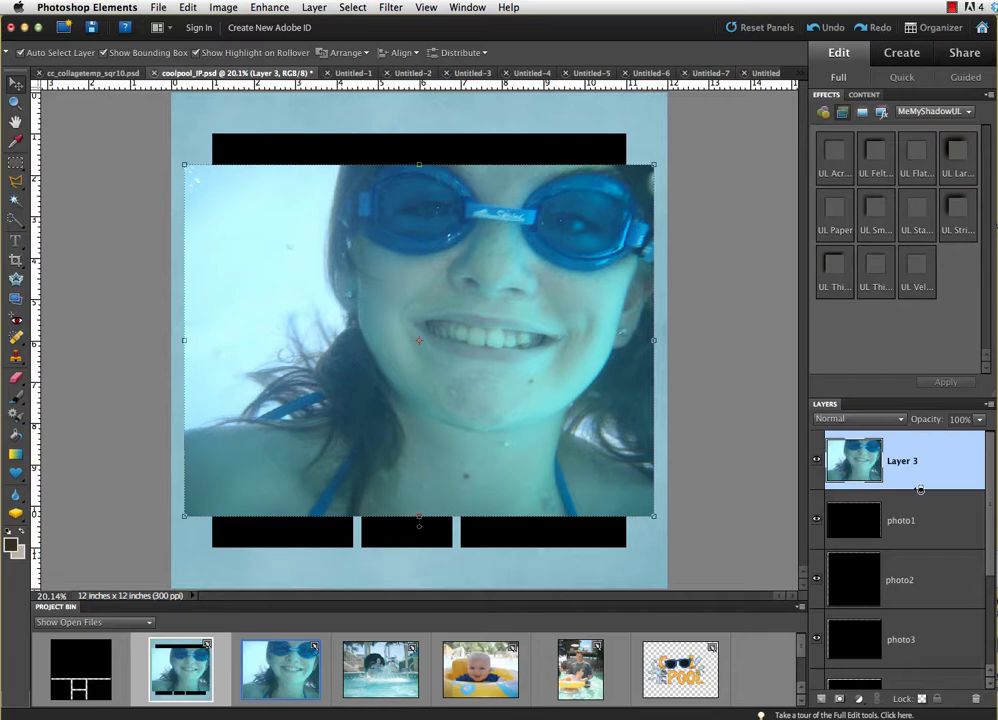
left_click(919, 488, "alt")
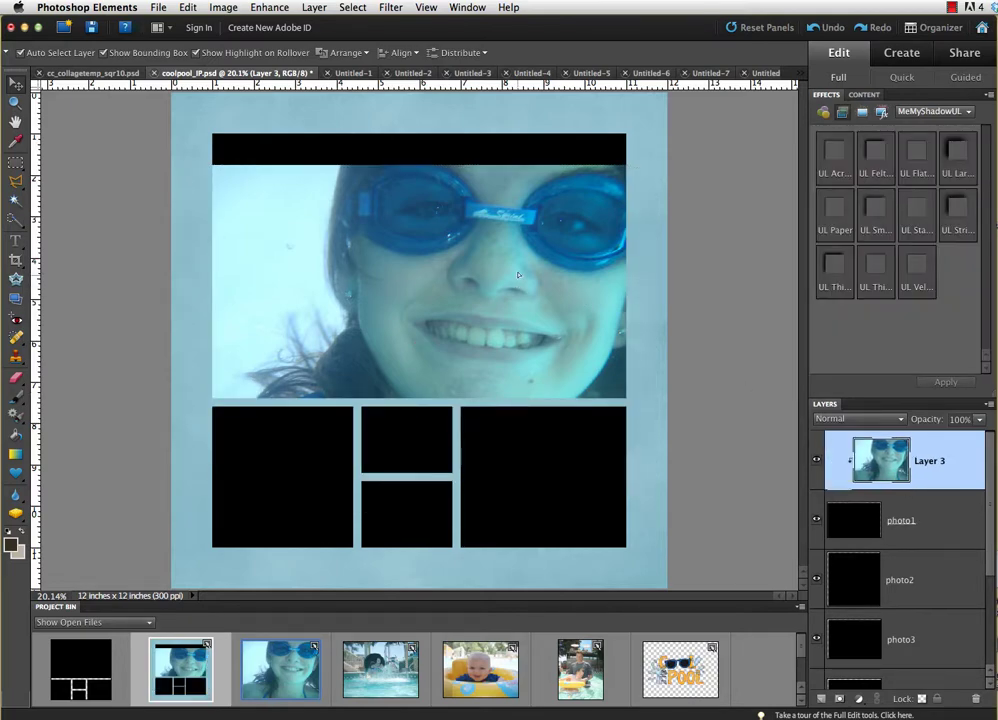
left_click_drag(513, 289, 515, 258)
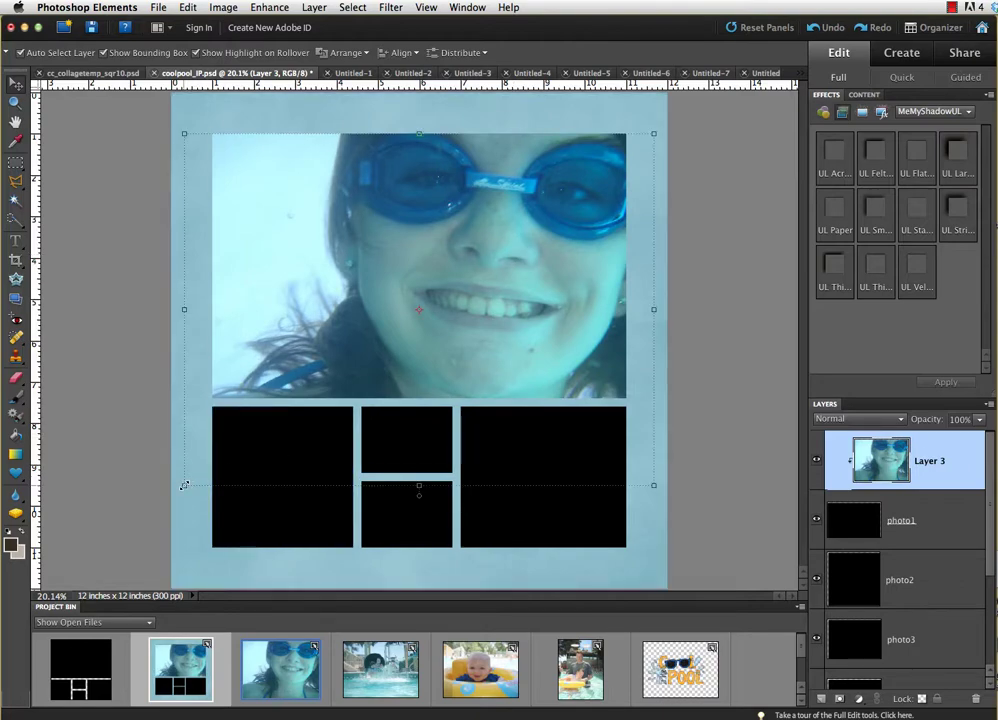
left_click_drag(185, 485, 203, 459)
left_click_drag(486, 292, 486, 272)
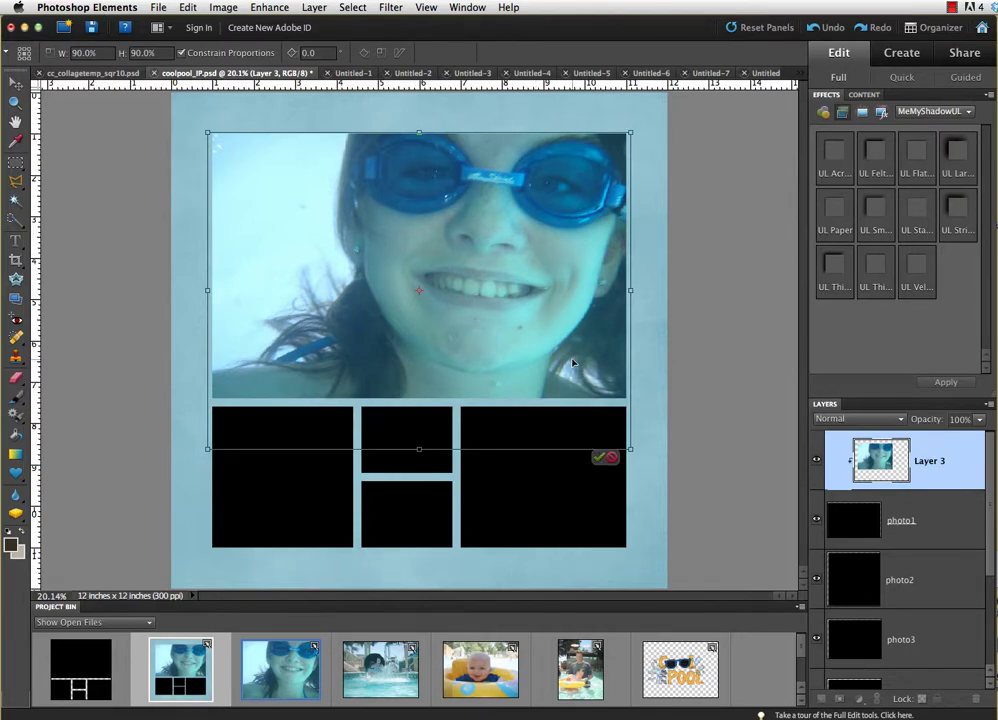
left_click(598, 457)
Clip the father-and-child photo to photo5 and position it to show the boy on the yellow float.
left_click(594, 479)
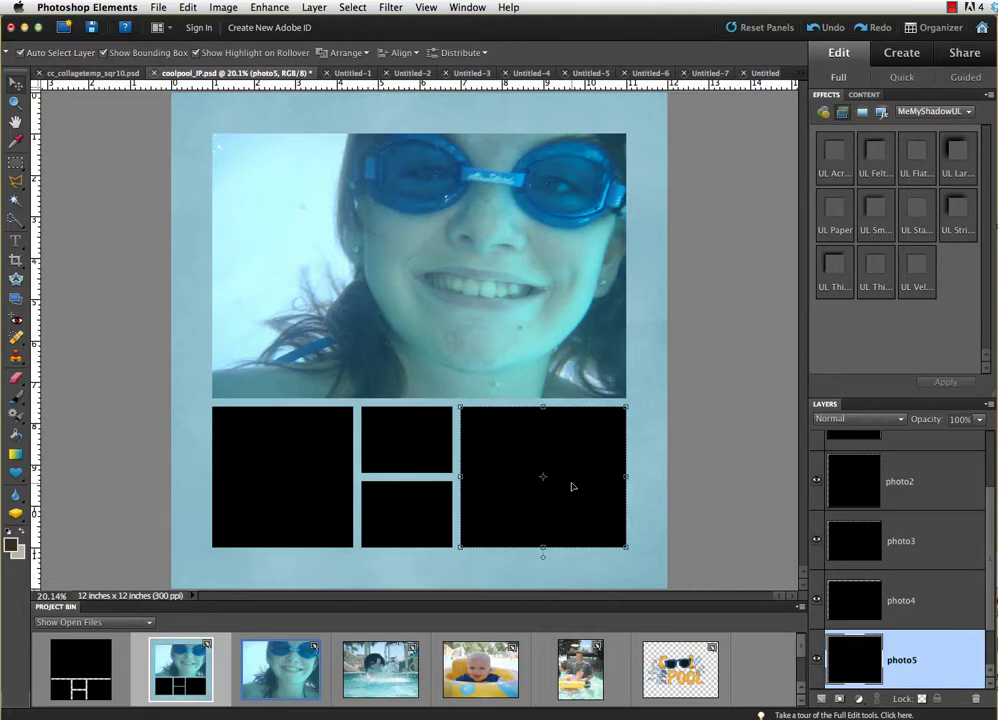
double_click(581, 670)
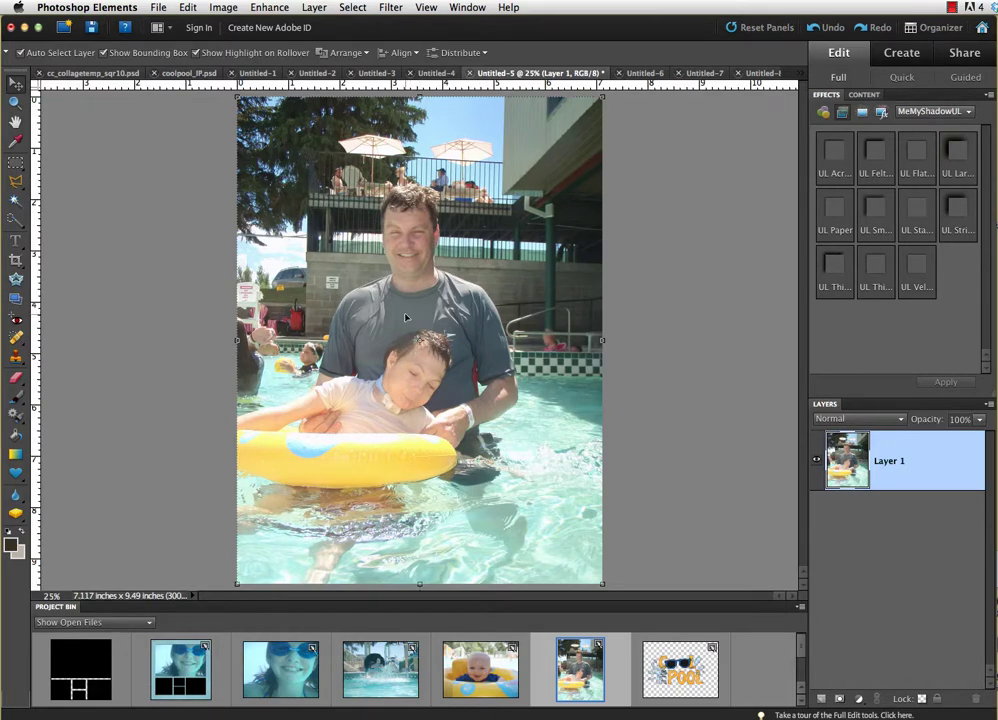
key("ctrl+z")
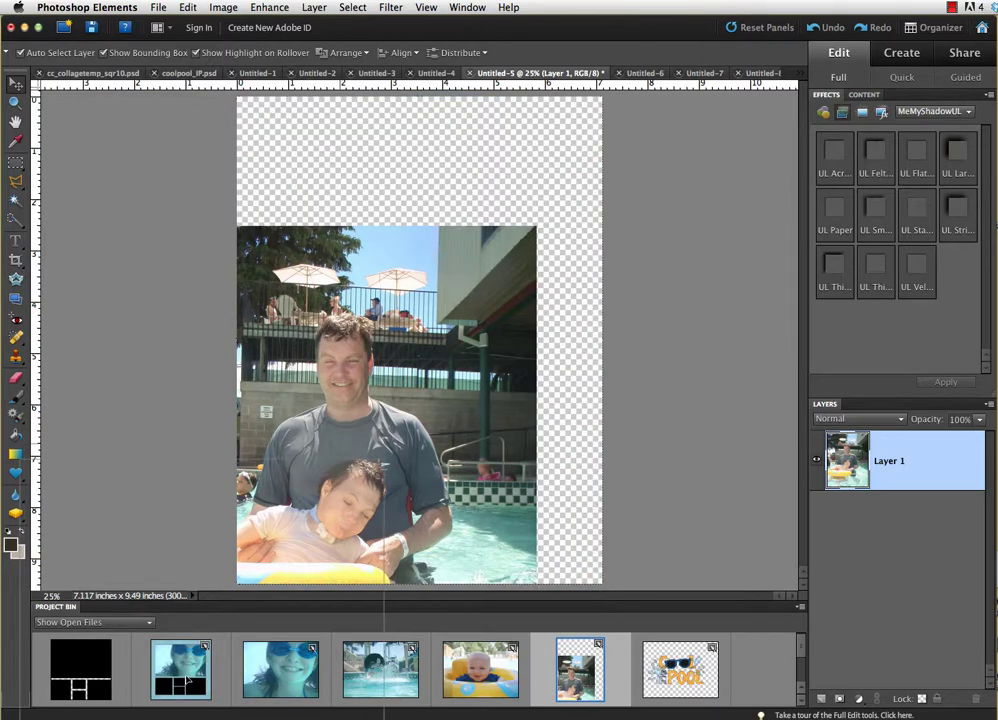
left_click_drag(390, 420, 180, 668)
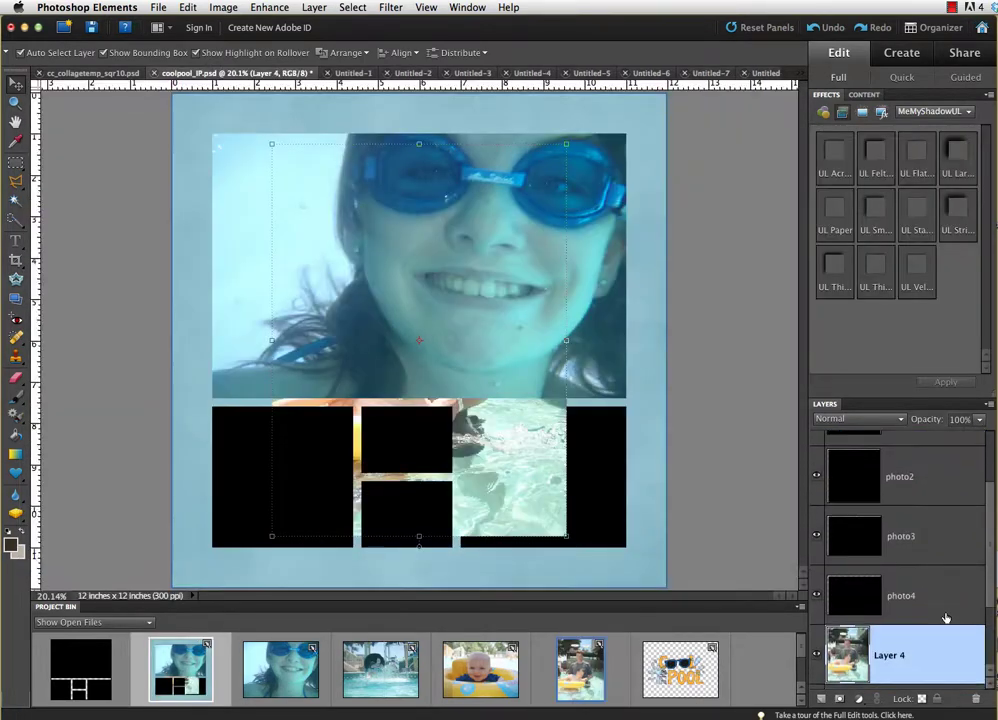
scroll(945, 618, "down", 1)
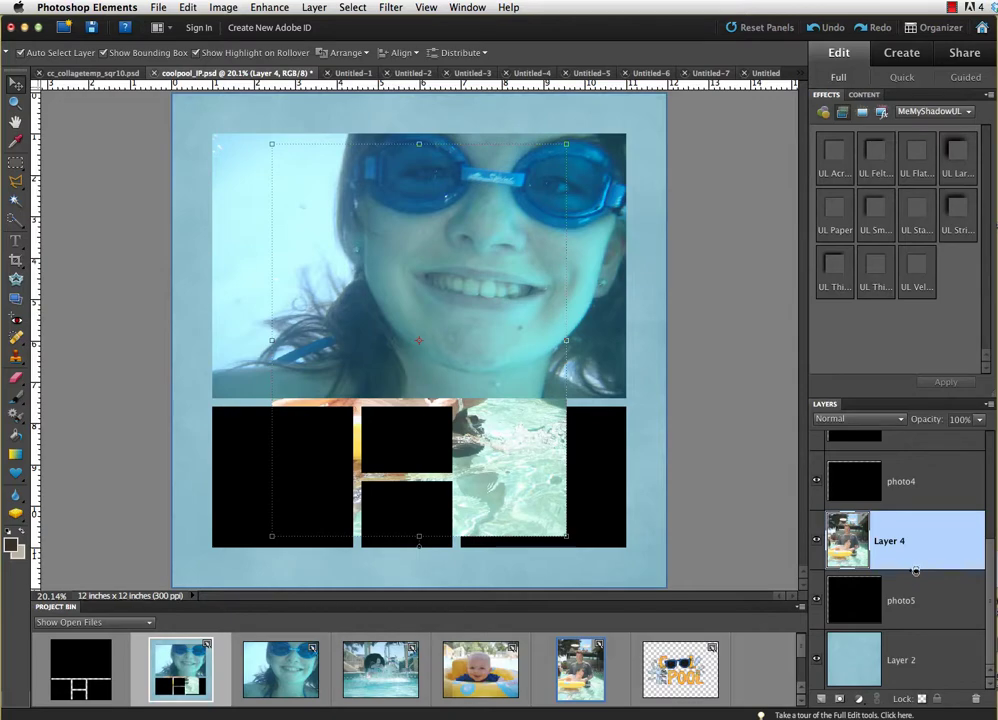
left_click(915, 570, "alt")
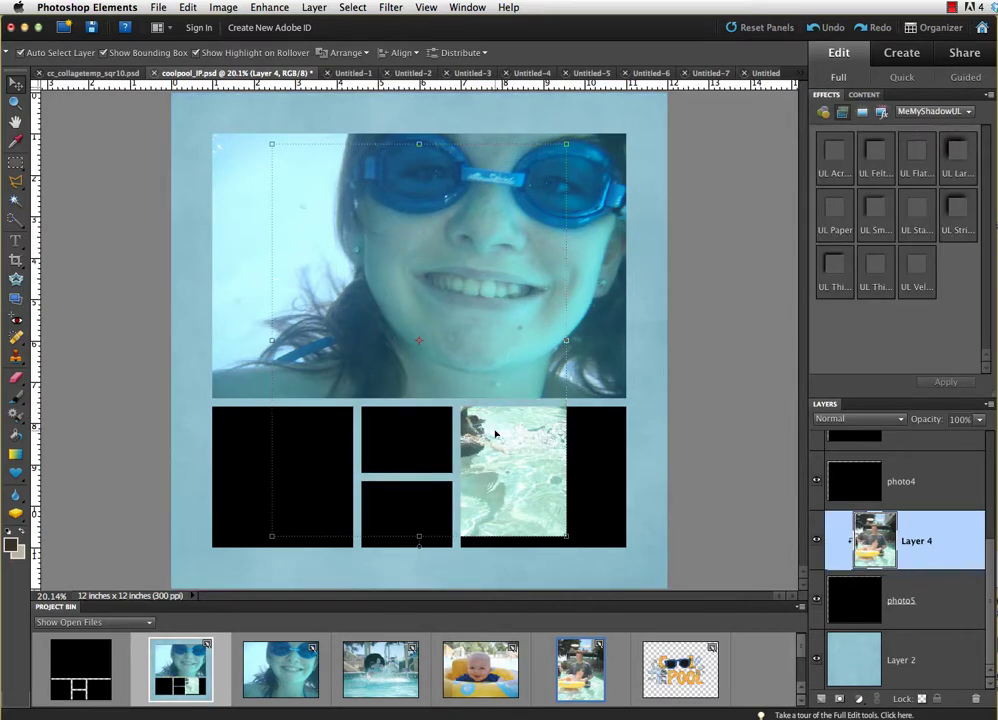
left_click_drag(495, 433, 669, 508)
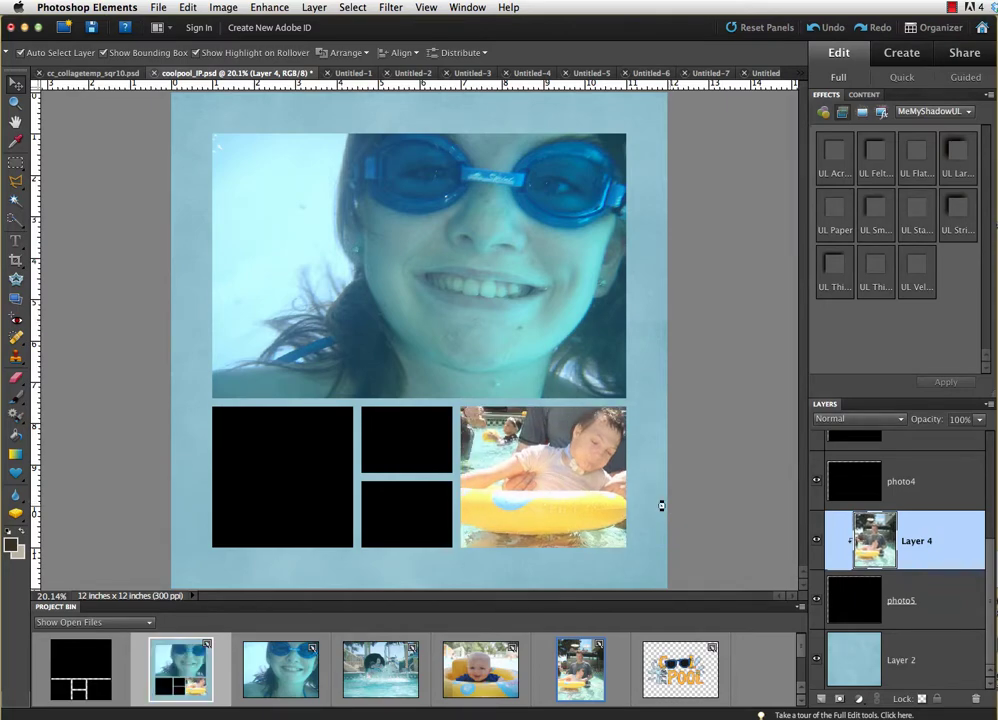
Copy the smiling baby photo onto the page and clip it to the photo3 frame.
left_click(419, 445)
double_click(493, 670)
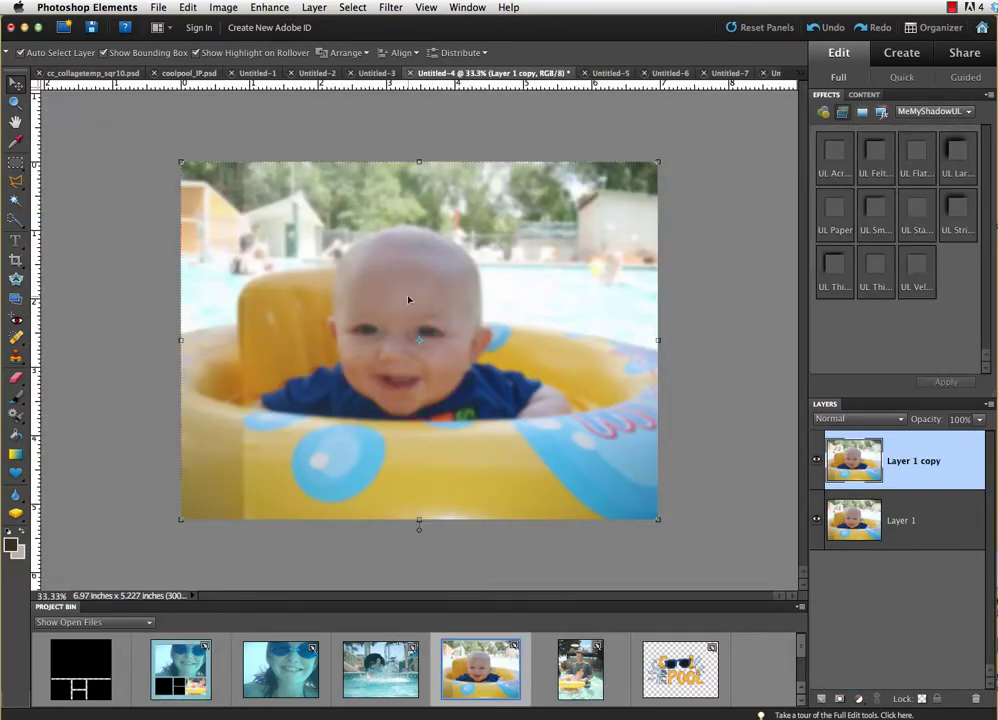
left_click_drag(408, 299, 419, 340)
scroll(943, 668, "down", 1)
scroll(943, 668, "down", 1)
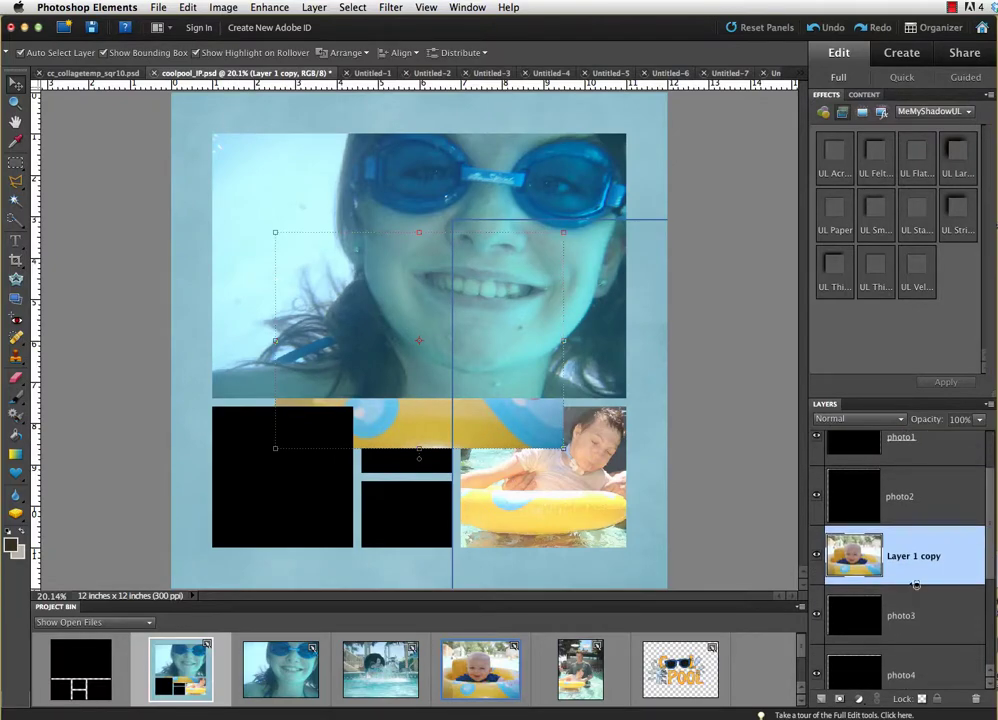
left_click(916, 585, "alt")
Scale the baby photo to 58.6% and center its face in the small frame.
left_click_drag(412, 417, 403, 515)
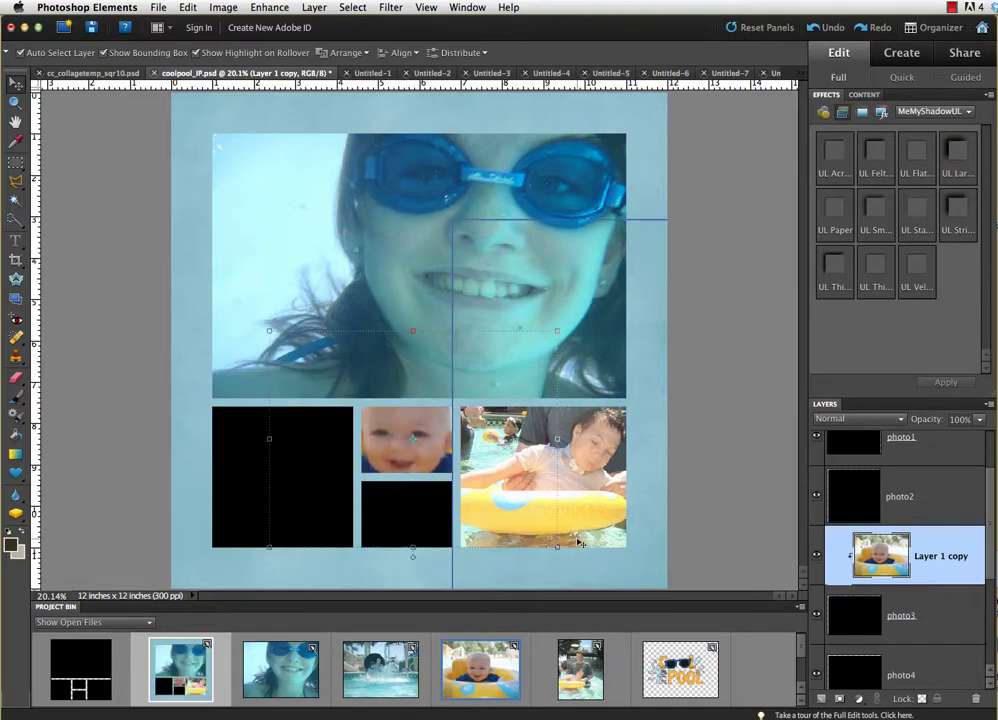
left_click_drag(557, 546, 499, 503)
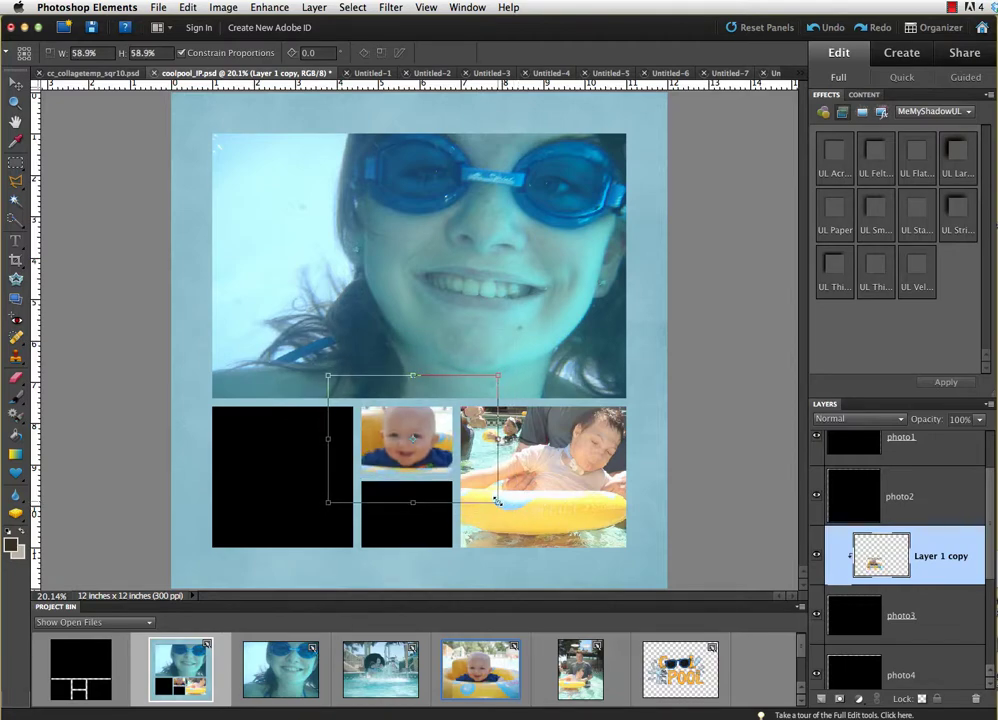
left_click_drag(497, 500, 496, 499)
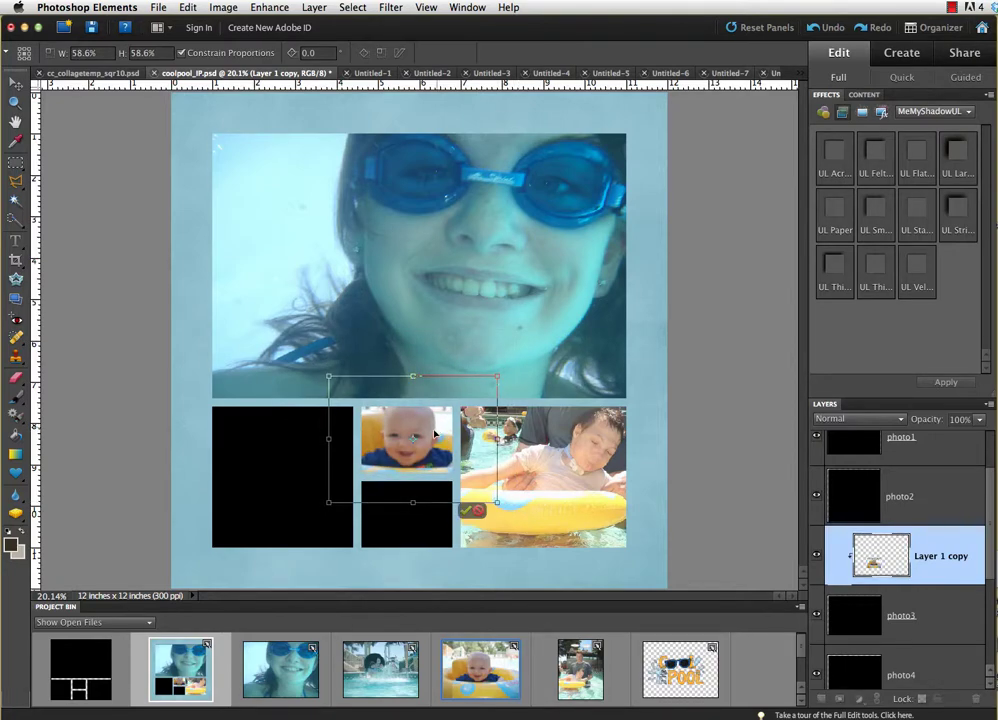
left_click_drag(435, 433, 437, 436)
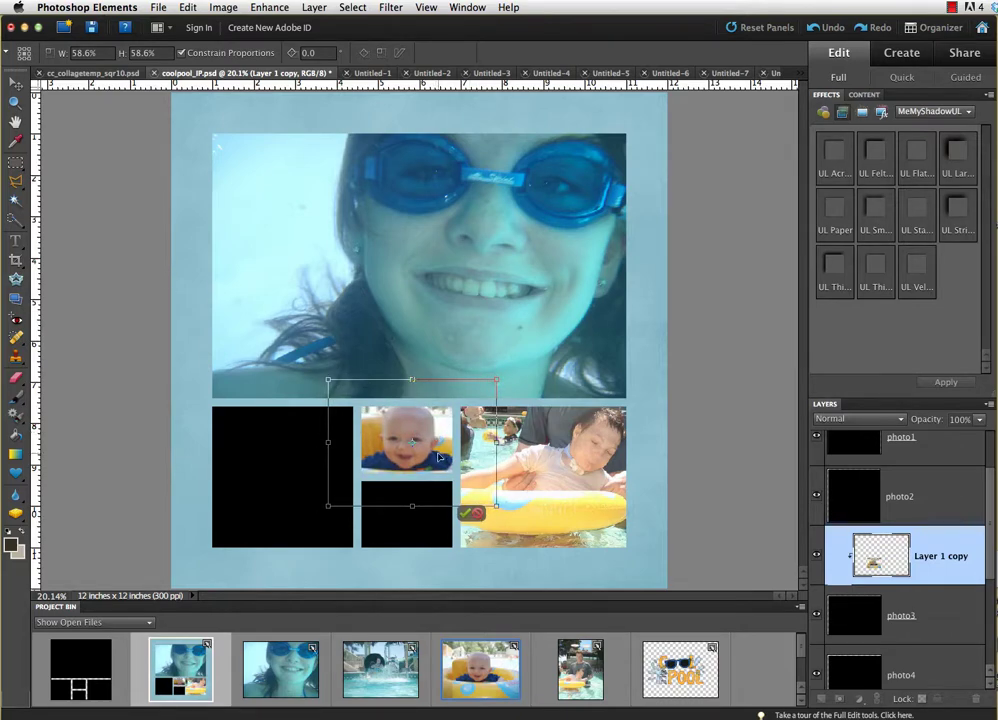
left_click(465, 513)
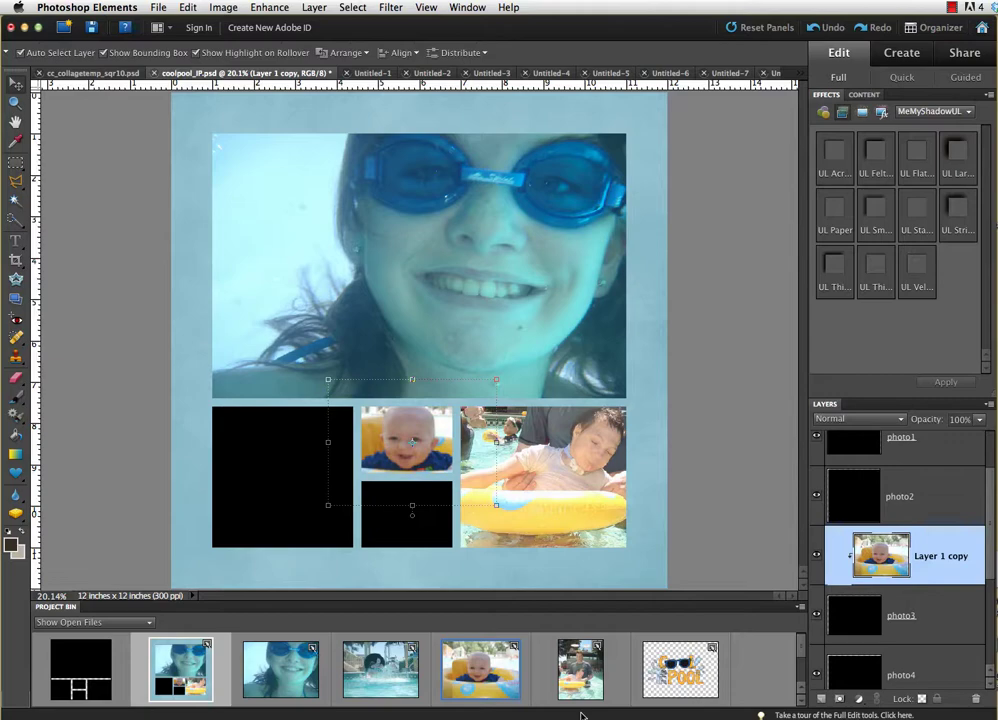
left_click(408, 541)
Clip the splash photo to photo4, scale it to about 41% and move it into the lower-middle cell.
left_click(393, 678)
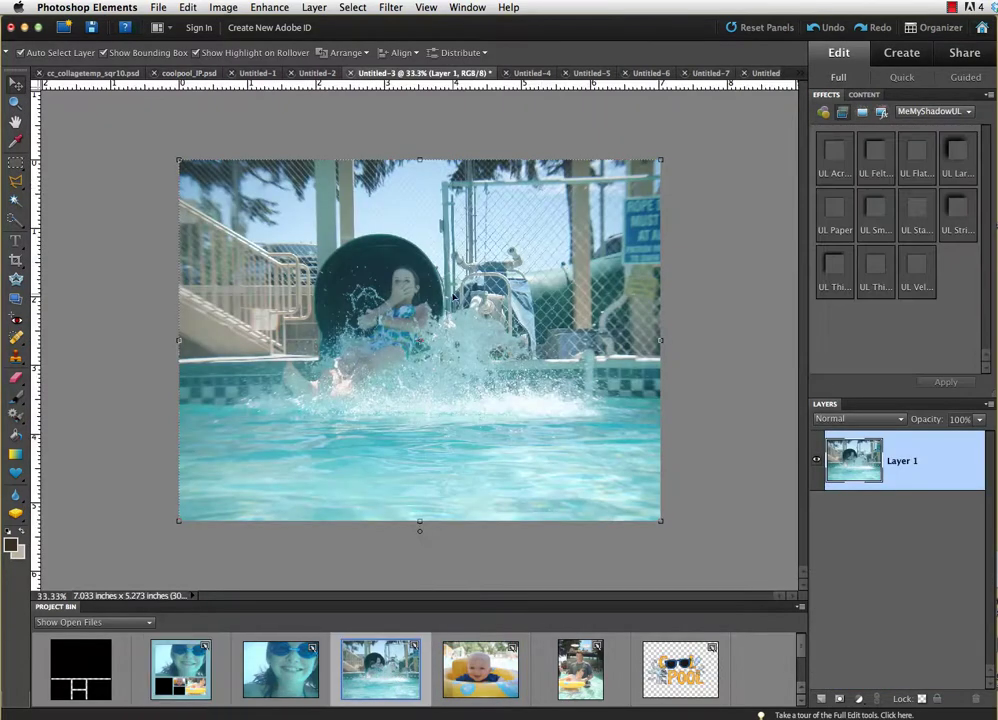
left_click_drag(453, 297, 172, 676)
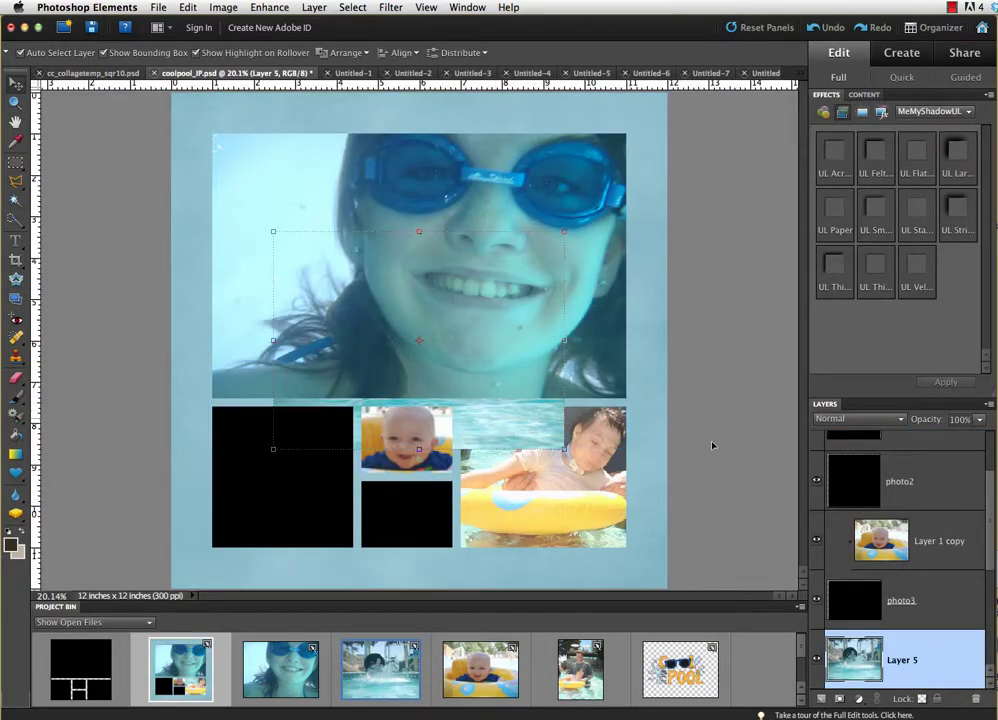
scroll(918, 597, "down", 4)
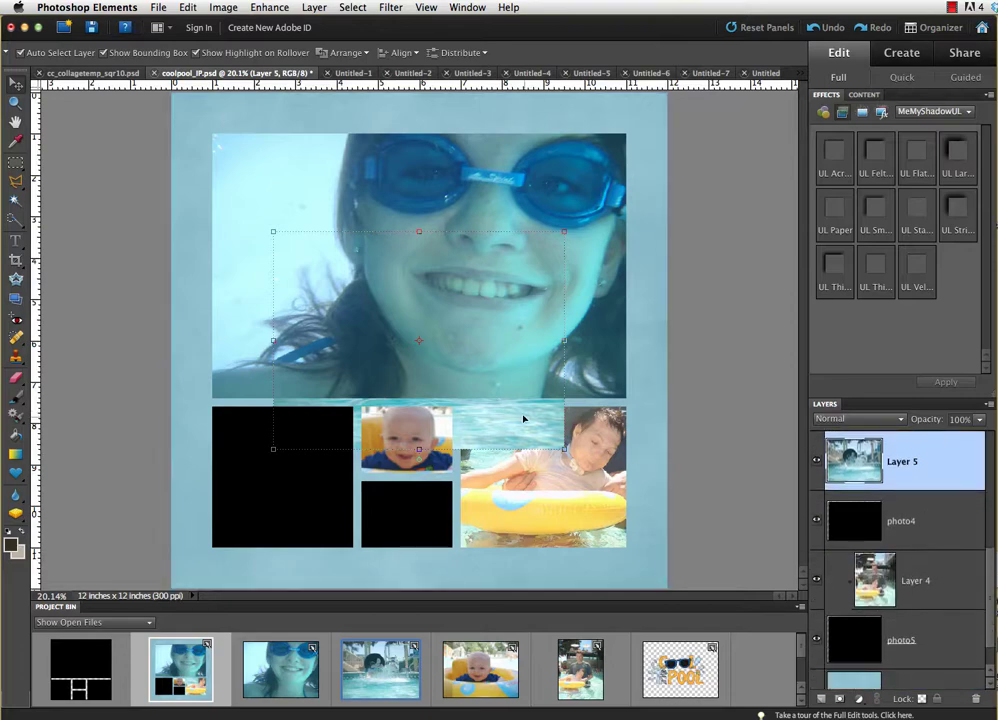
left_click_drag(512, 419, 491, 527)
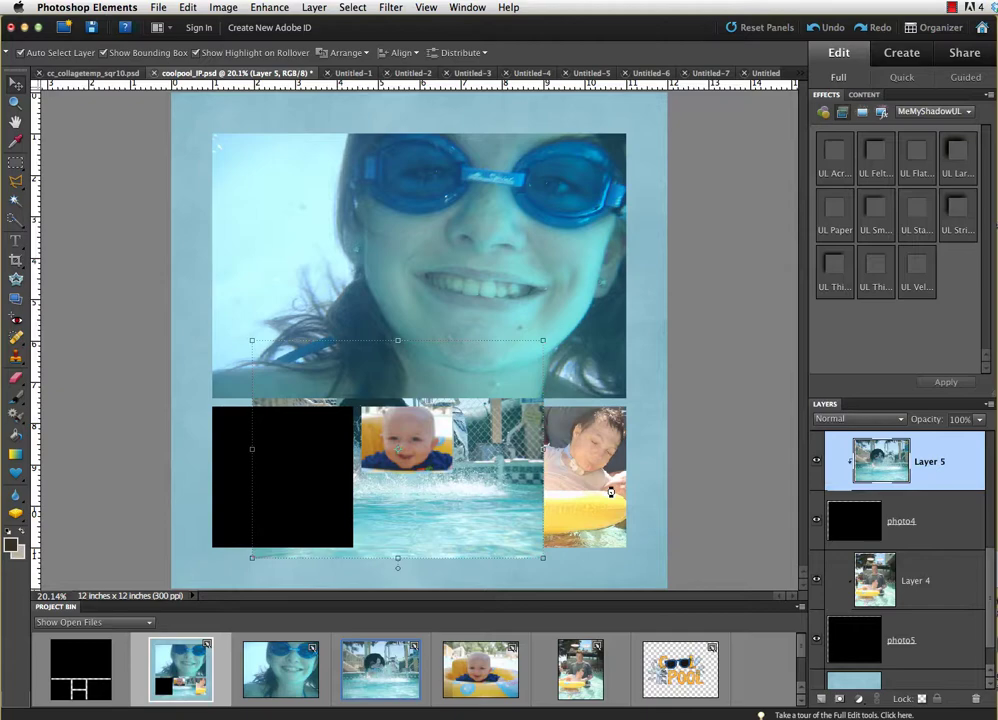
key("super+g")
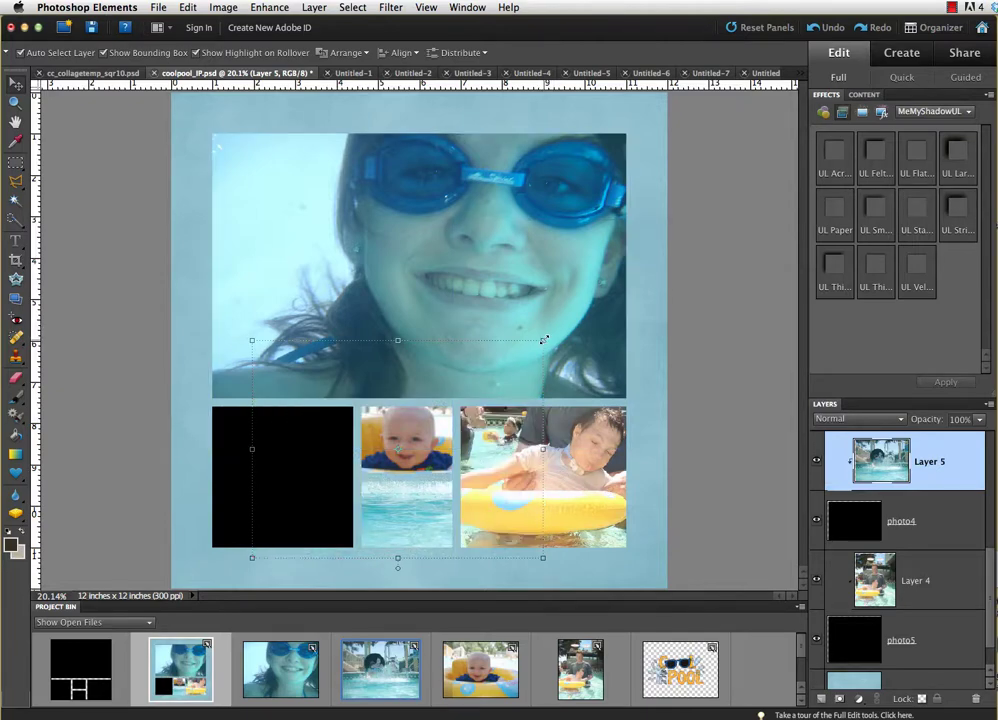
left_click_drag(543, 340, 457, 404)
left_click_drag(252, 557, 337, 494)
left_click_drag(435, 492, 437, 551)
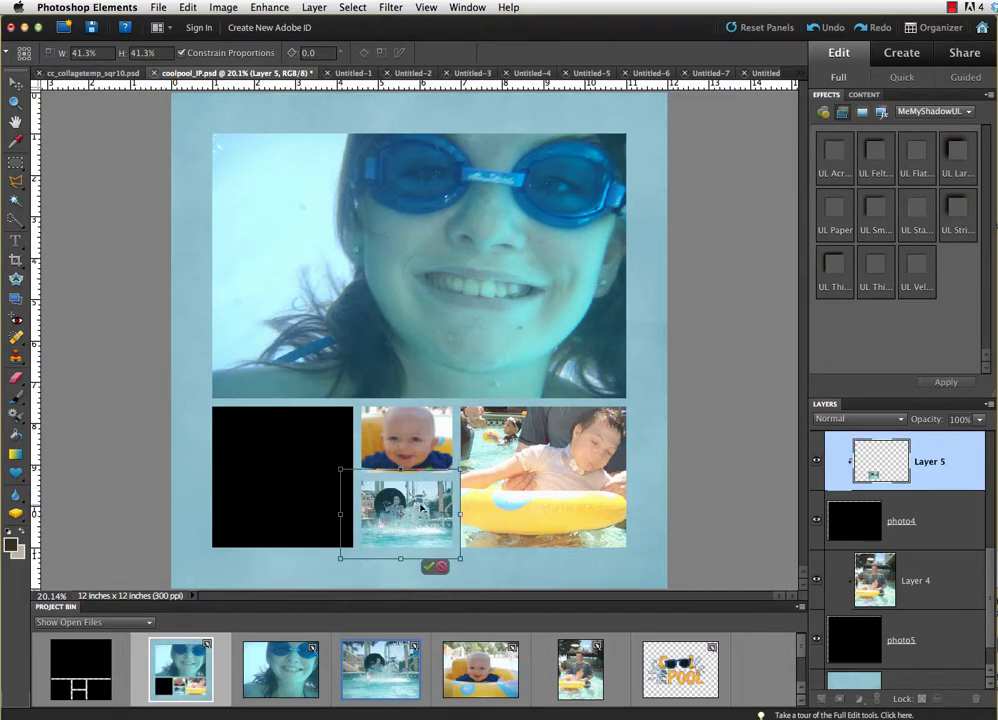
key("Return")
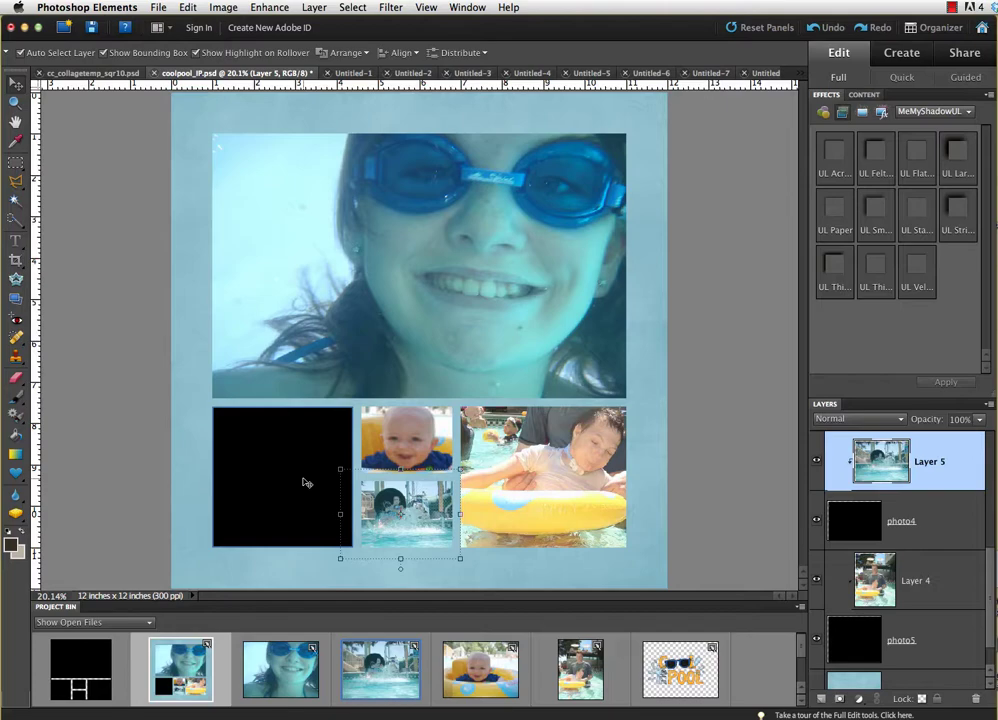
Turn off the photo2 layer's visibility so the lower-left cell shows the blue background.
left_click(306, 483)
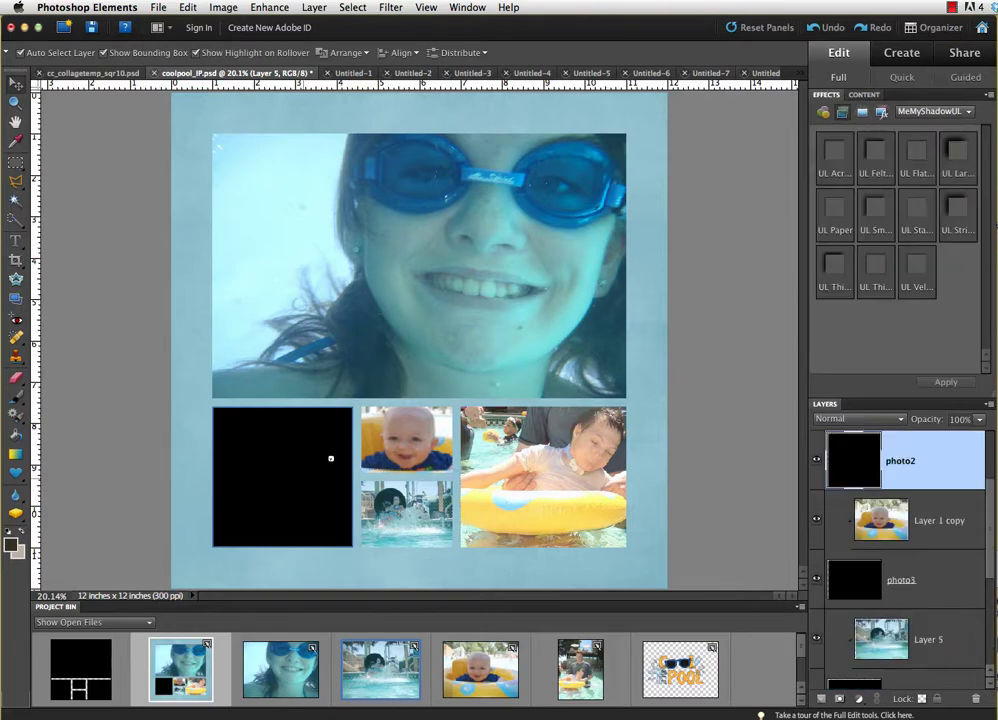
left_click(817, 462)
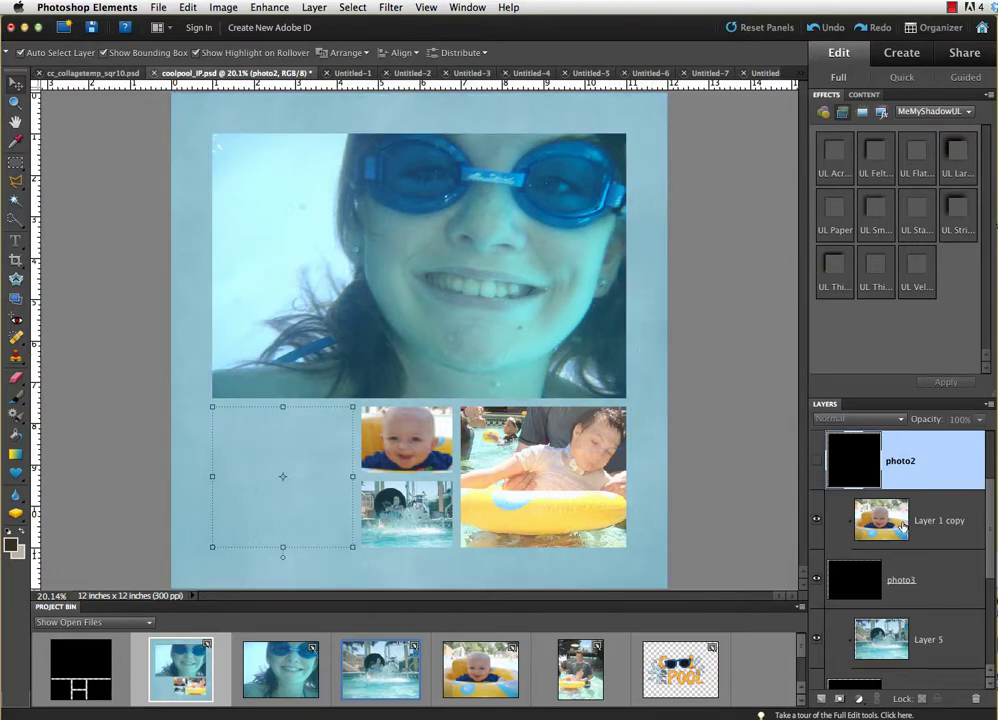
scroll(903, 525, "down", 1)
scroll(903, 526, "up", 1)
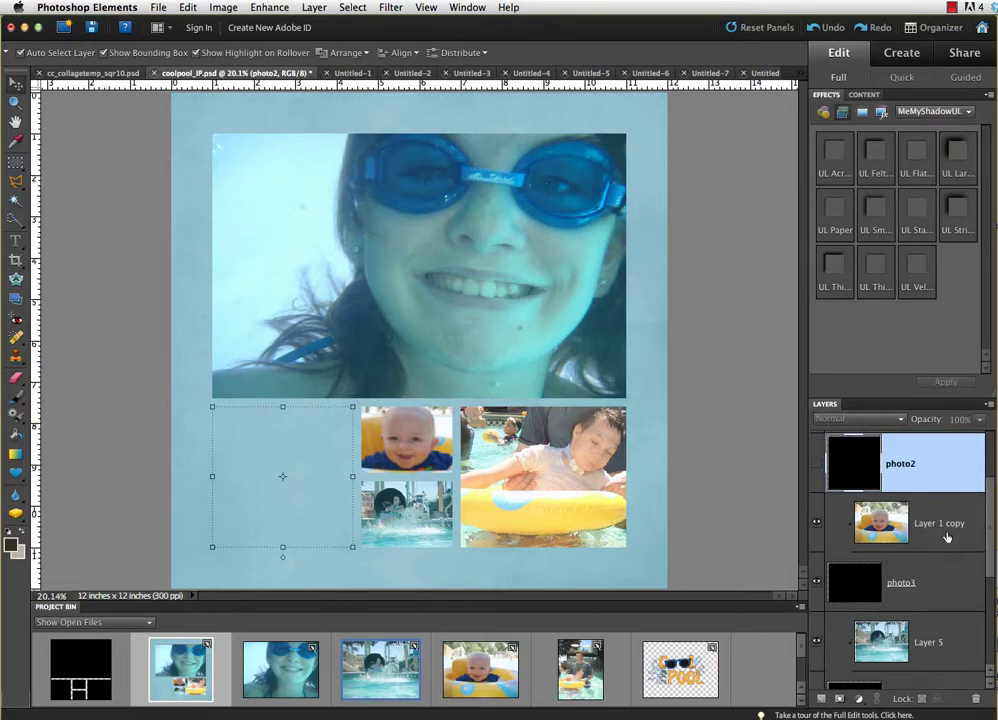
left_click(945, 527)
scroll(948, 537, "up", 5)
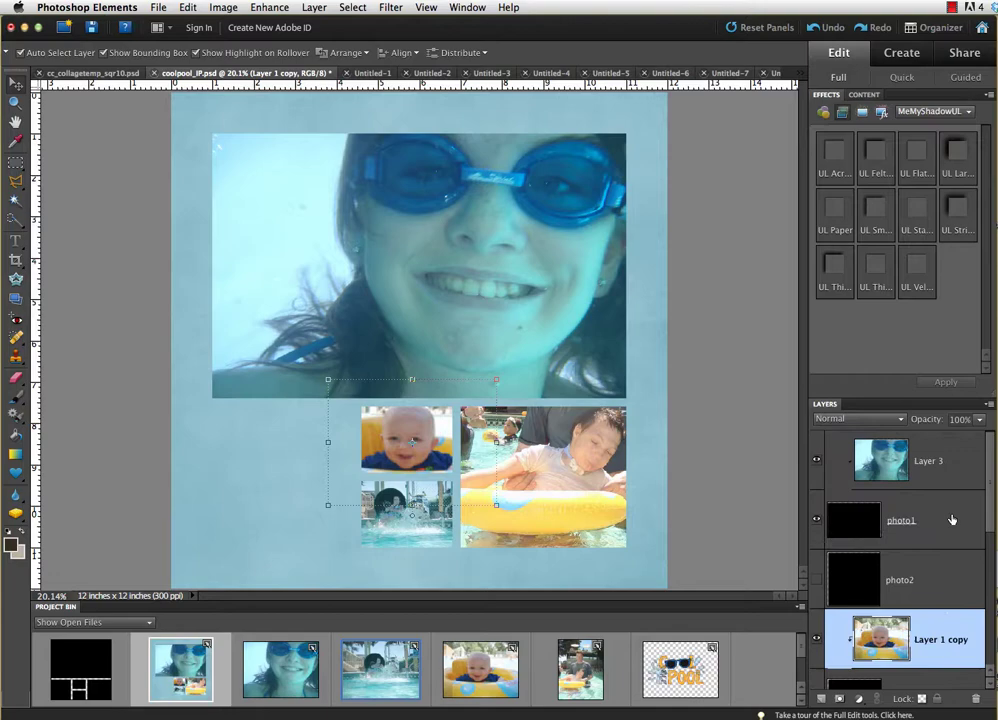
left_click(953, 469)
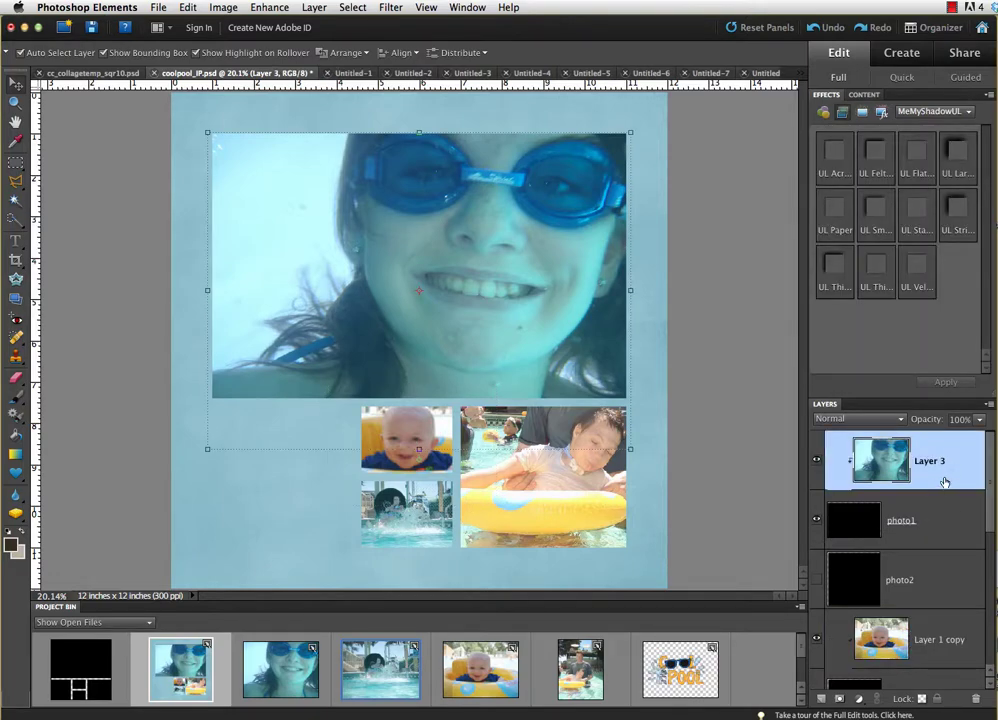
Merge the goggles, baby, splash and boy-on-float layers down into photo1, photo3, photo4 and photo5.
key("ctrl+e")
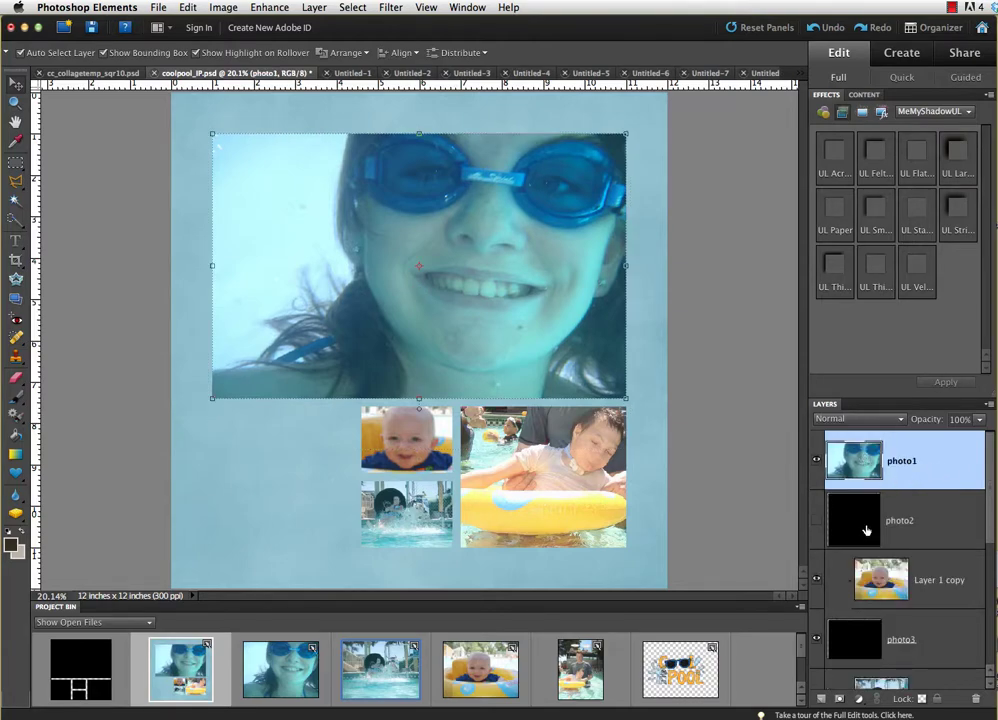
left_click(922, 532)
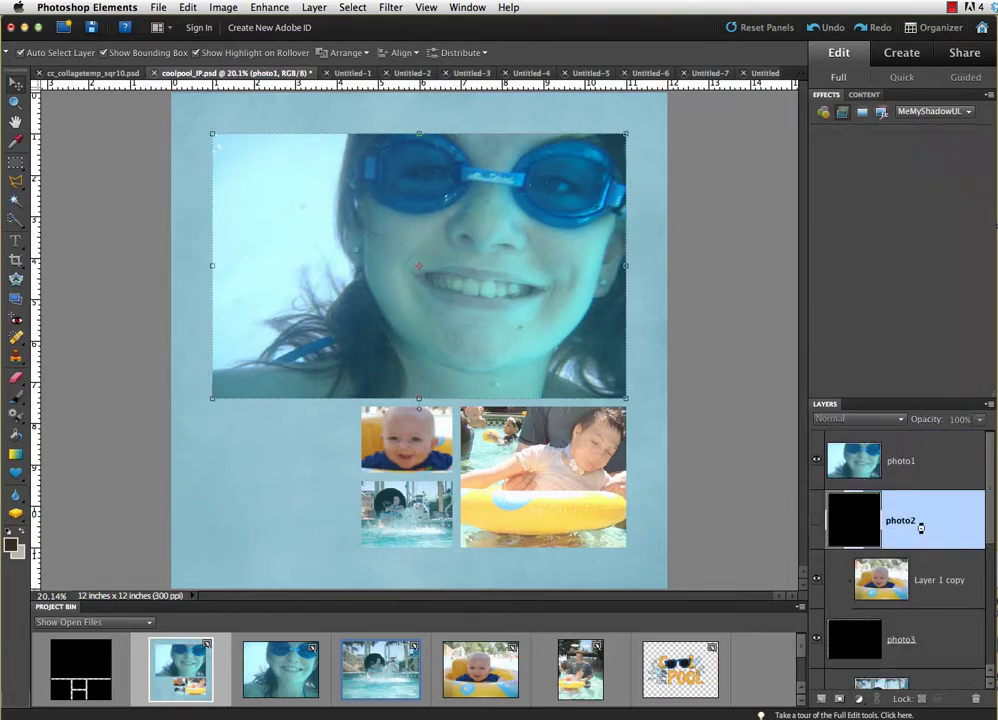
left_click(932, 594)
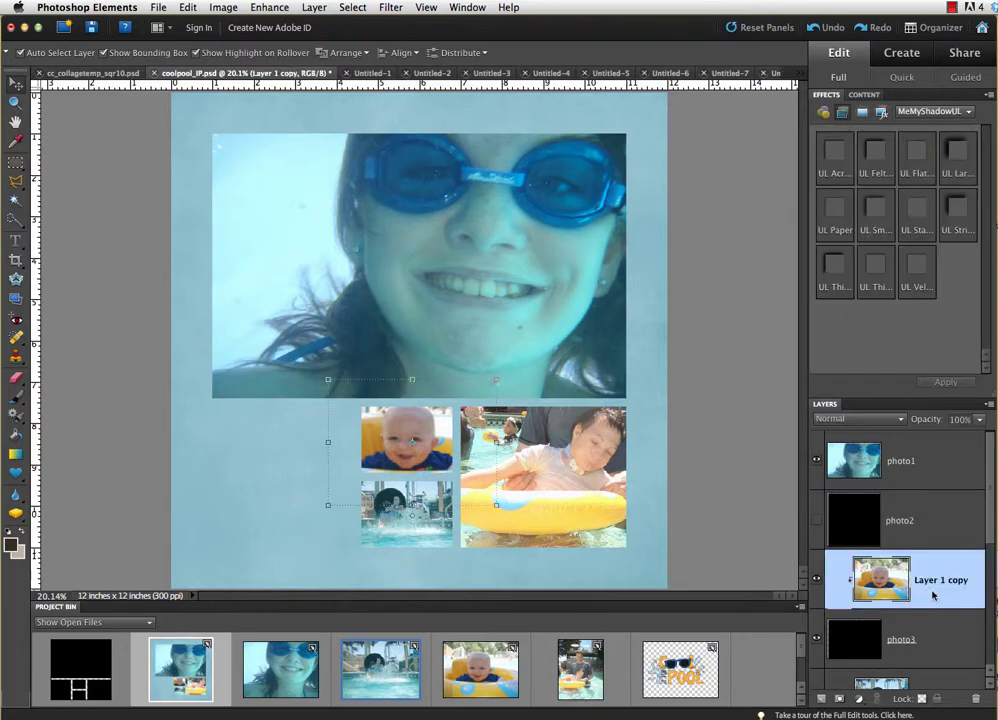
key("ctrl+e")
scroll(932, 596, "down", 2)
left_click(936, 583)
key("ctrl+e")
scroll(936, 583, "down", 1)
left_click(932, 583)
key("ctrl+e")
scroll(931, 590, "up", 2)
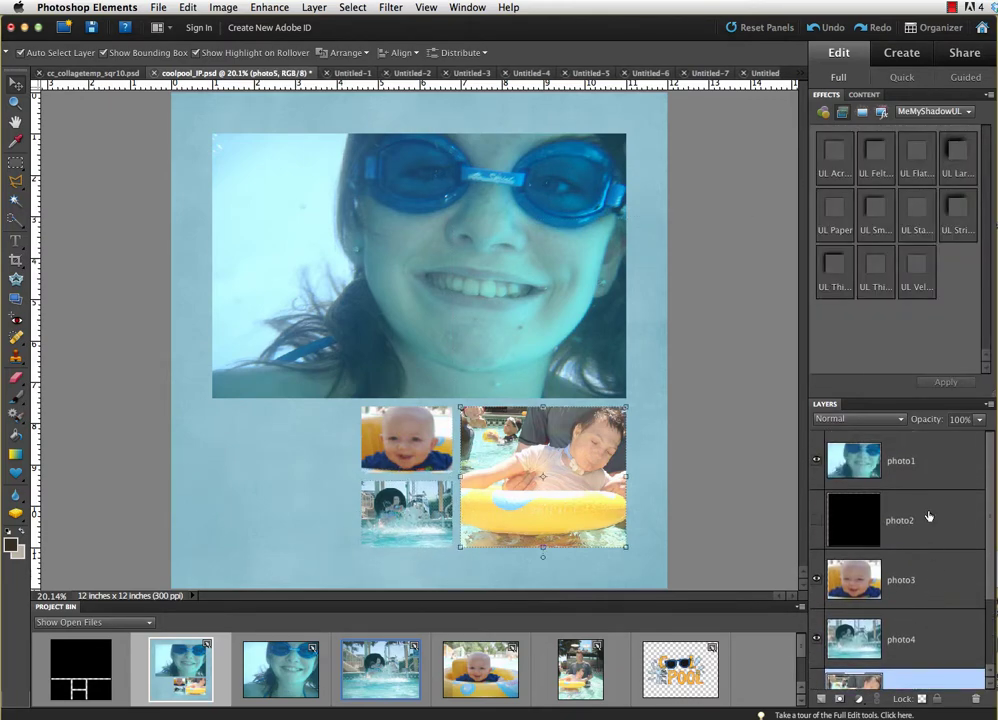
left_click(922, 468)
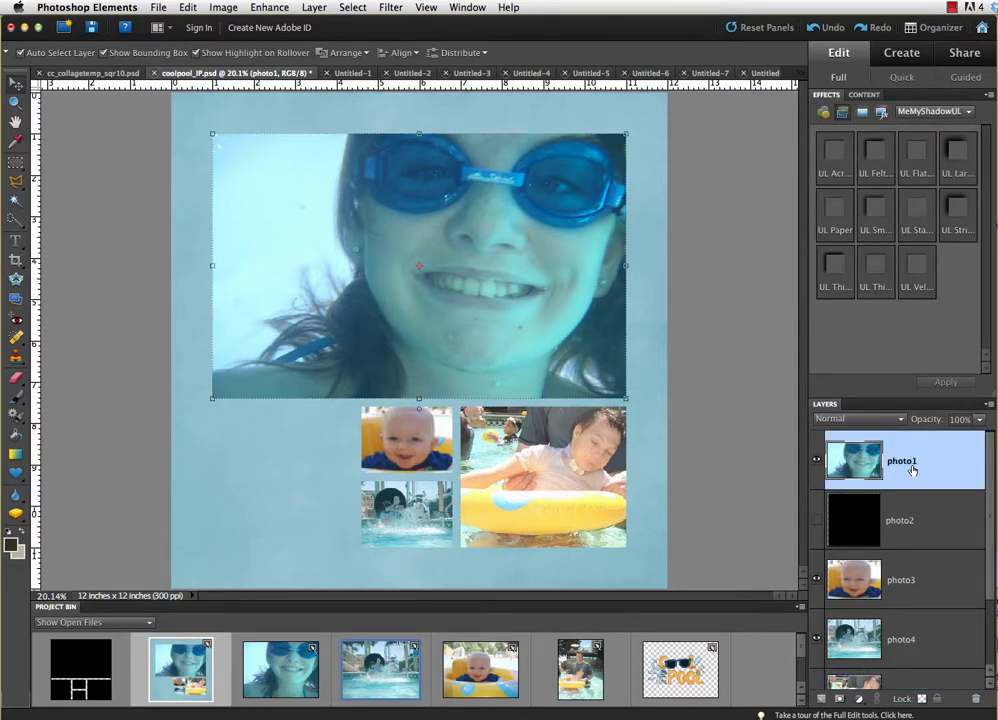
Merge the photo1–photo5 layers into one photo1 layer and load its selection outline.
scroll(912, 470, "down", 3)
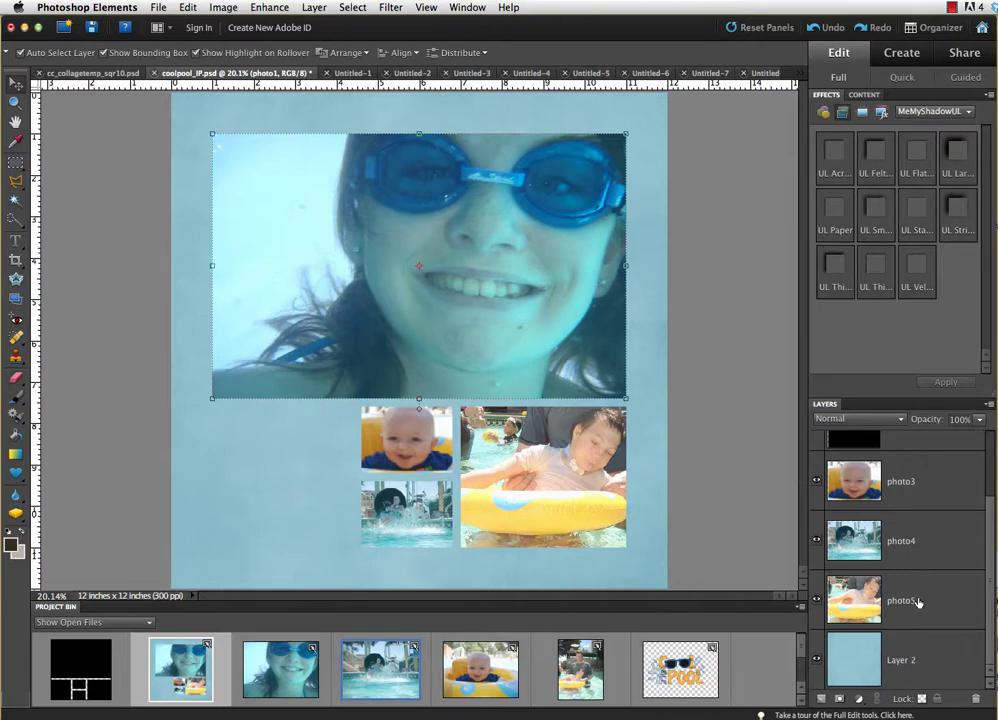
left_click(918, 602, "shift")
right_click(901, 443)
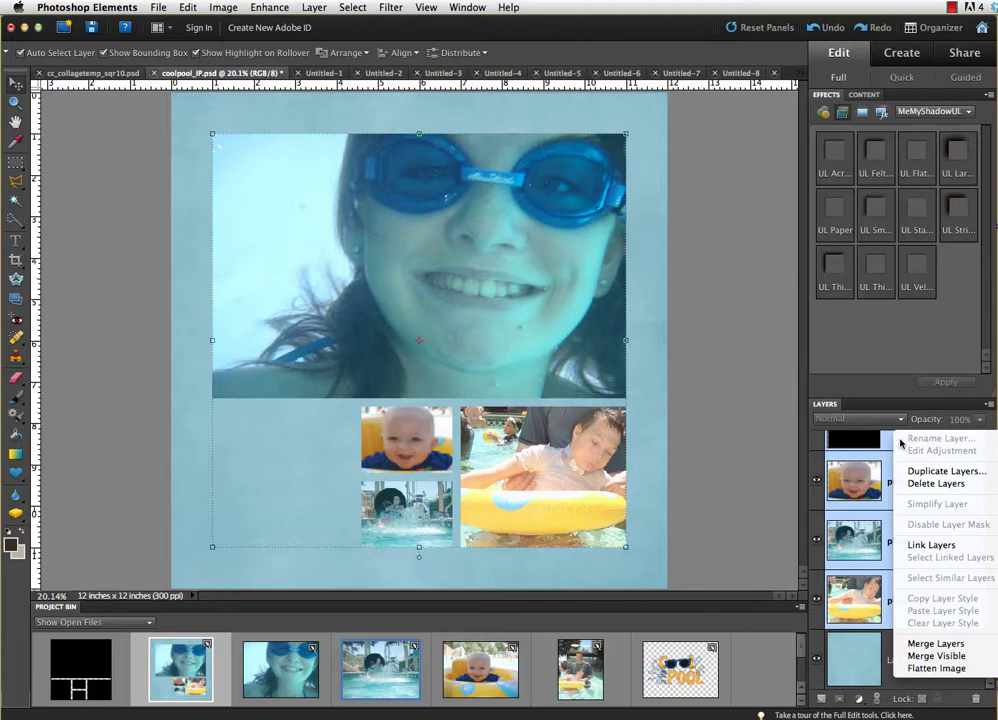
left_click(944, 645)
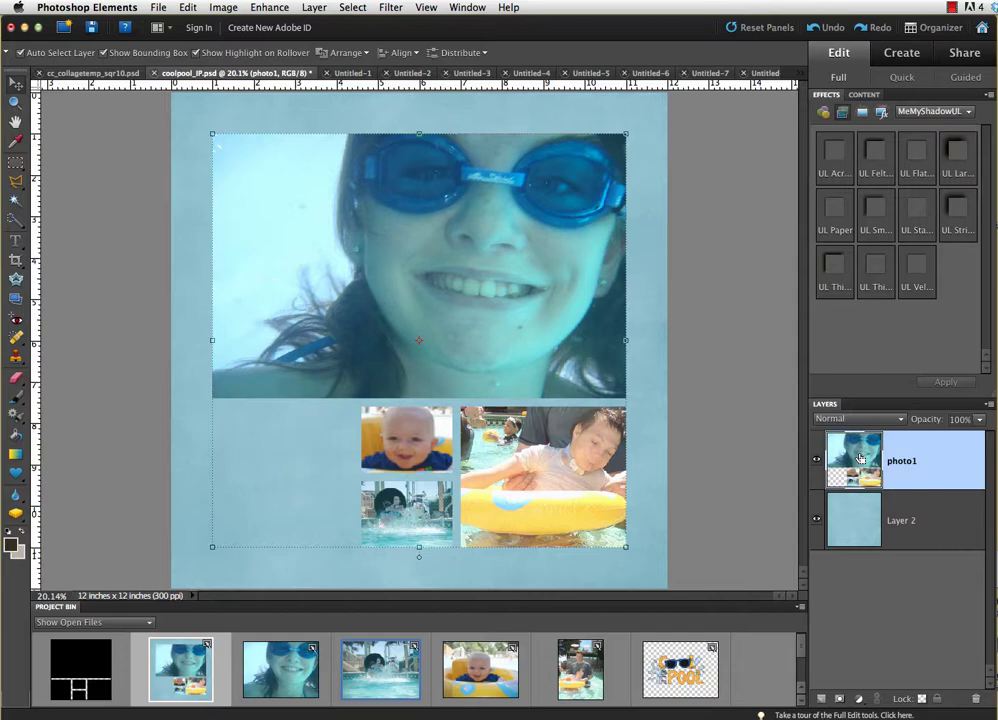
left_click(860, 458, "super")
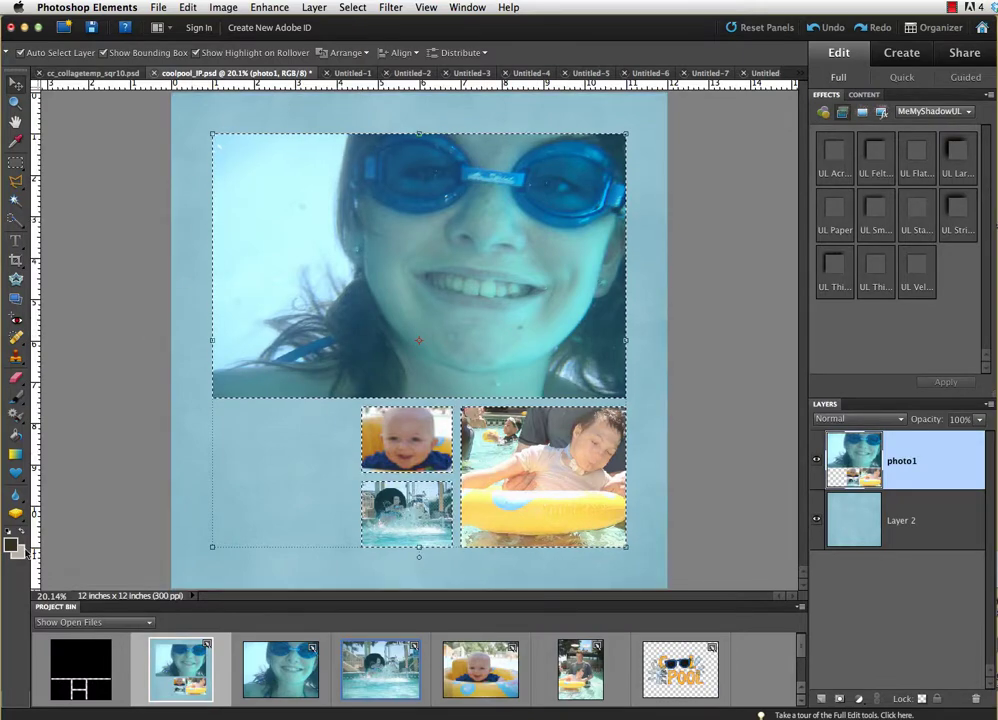
Set the foreground to white (ffffff) and stroke the selection 35 px, Location Inside.
left_click(13, 546)
left_click(403, 202)
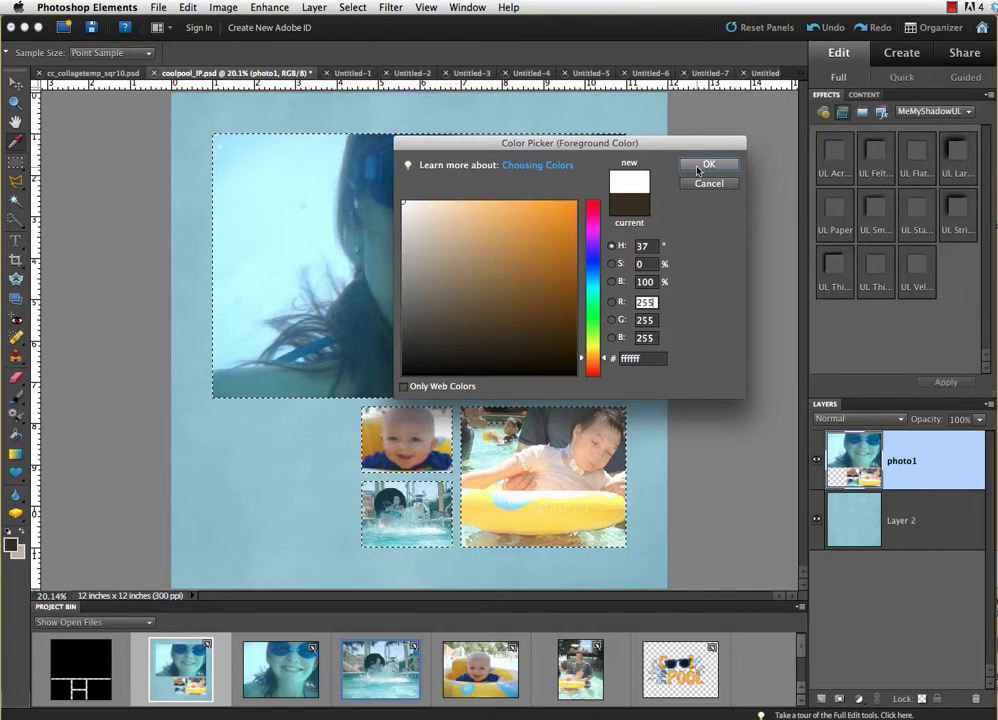
left_click(705, 165)
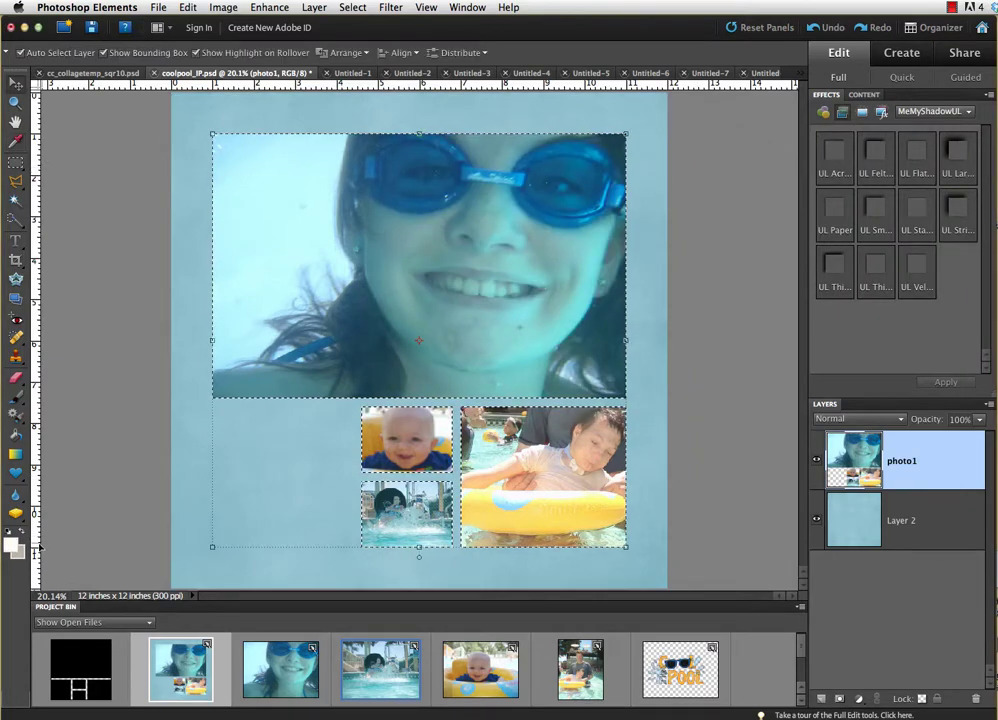
left_click(188, 7)
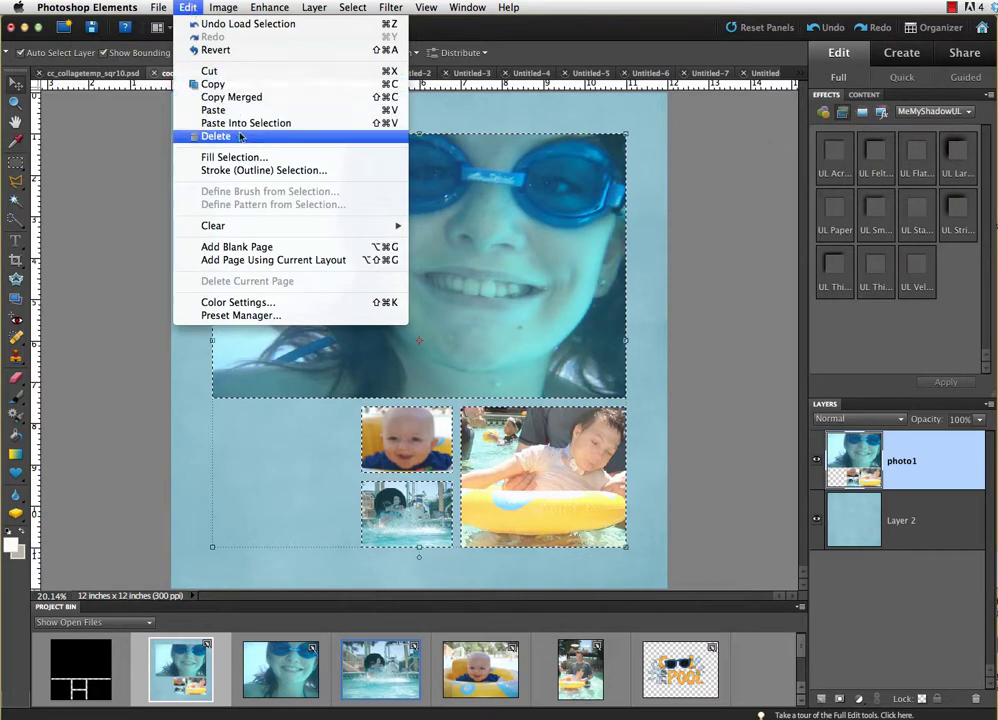
left_click(255, 171)
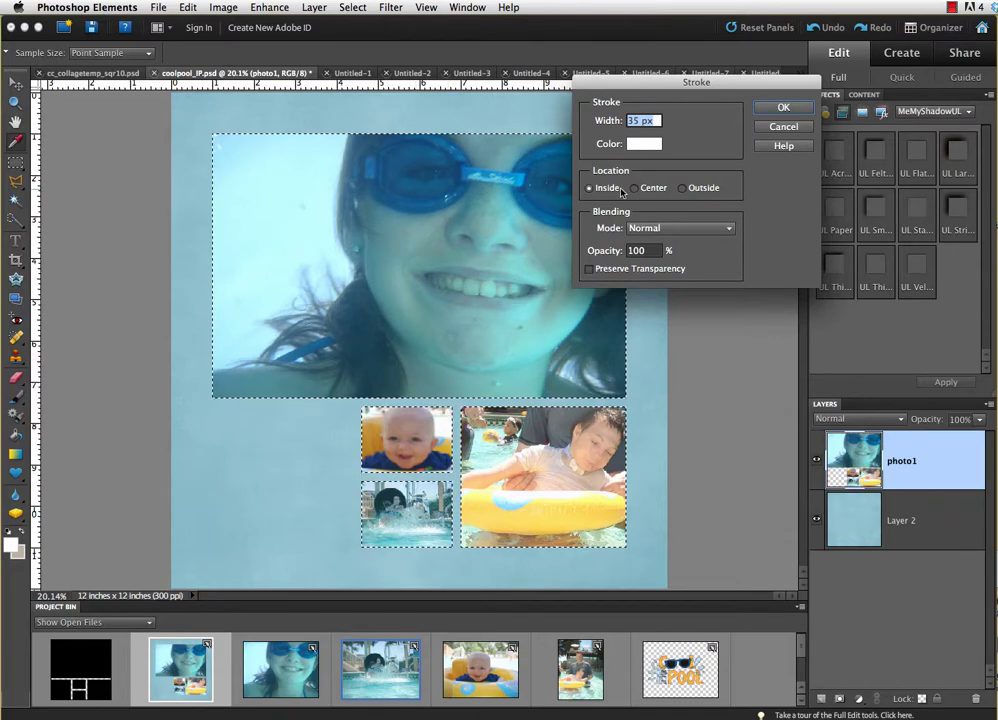
left_click(781, 108)
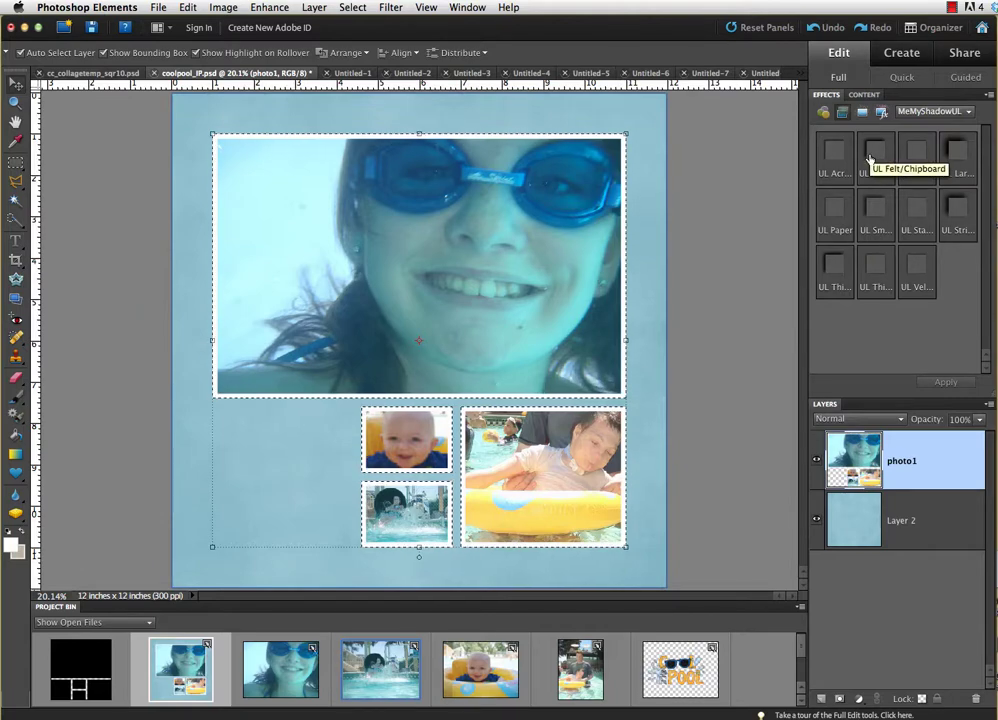
Deselect and apply the UL Paper layer style to the merged photo1 layer.
key("super+d")
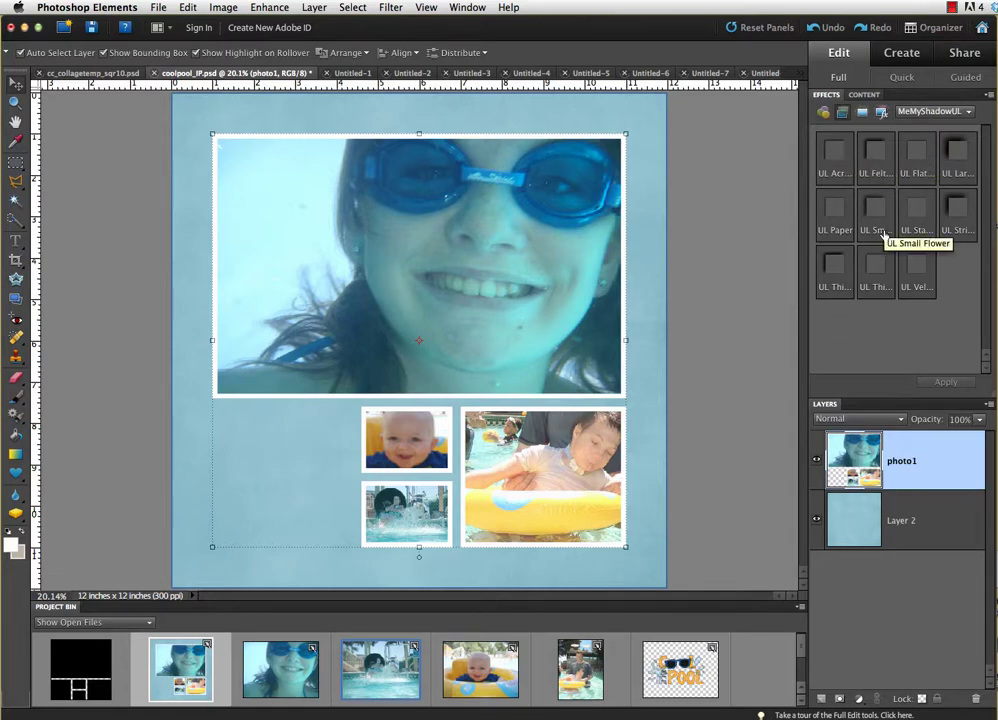
left_click(833, 211)
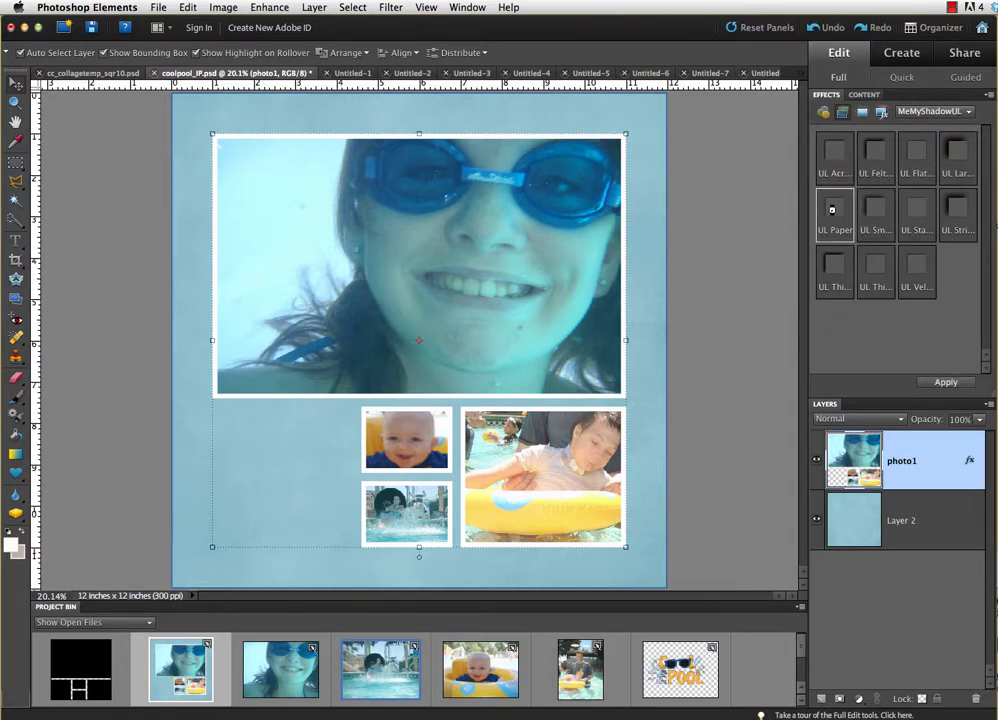
double_click(833, 211)
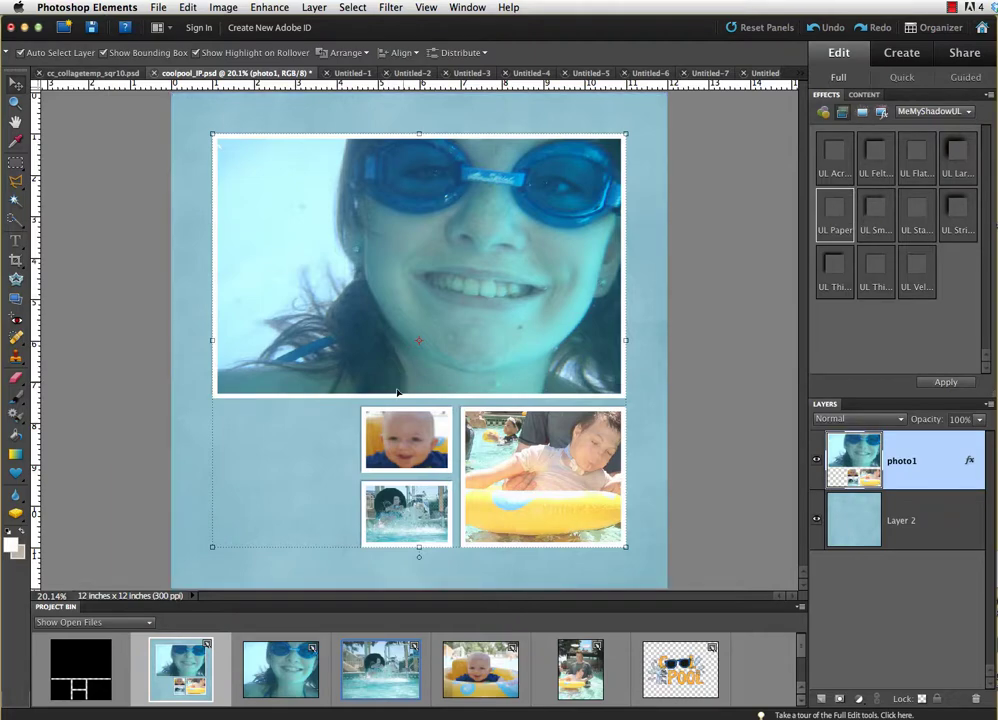
left_click(913, 521)
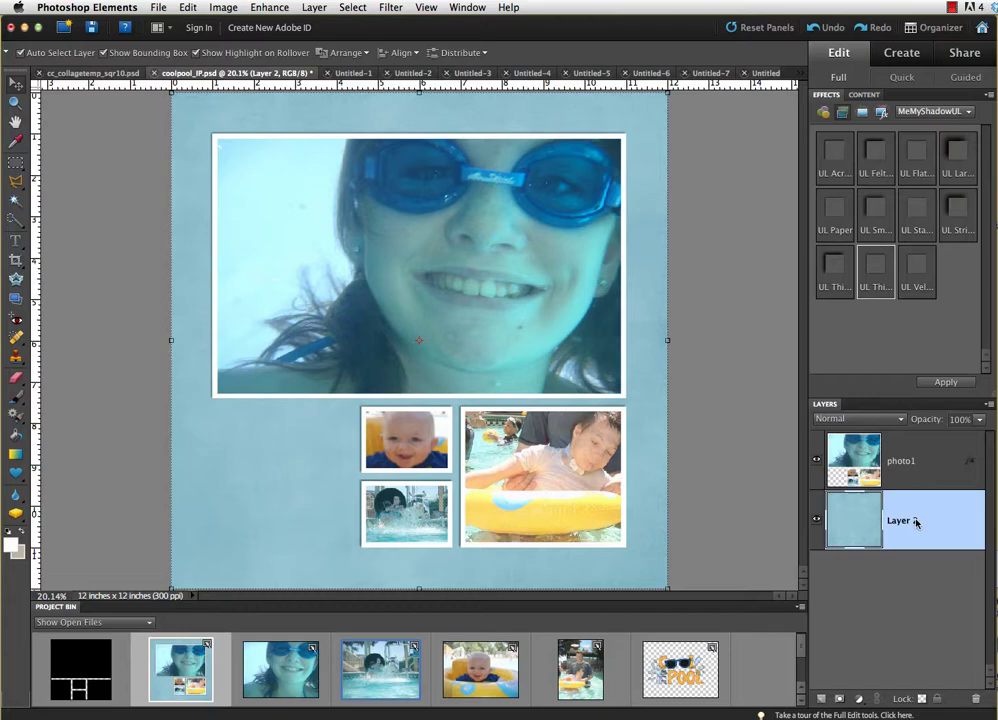
Move the 'Cool in the POOL' title from Untitled-1 into coolpool as Layer 3, above photo1, at lower left.
key("ctrl+Tab")
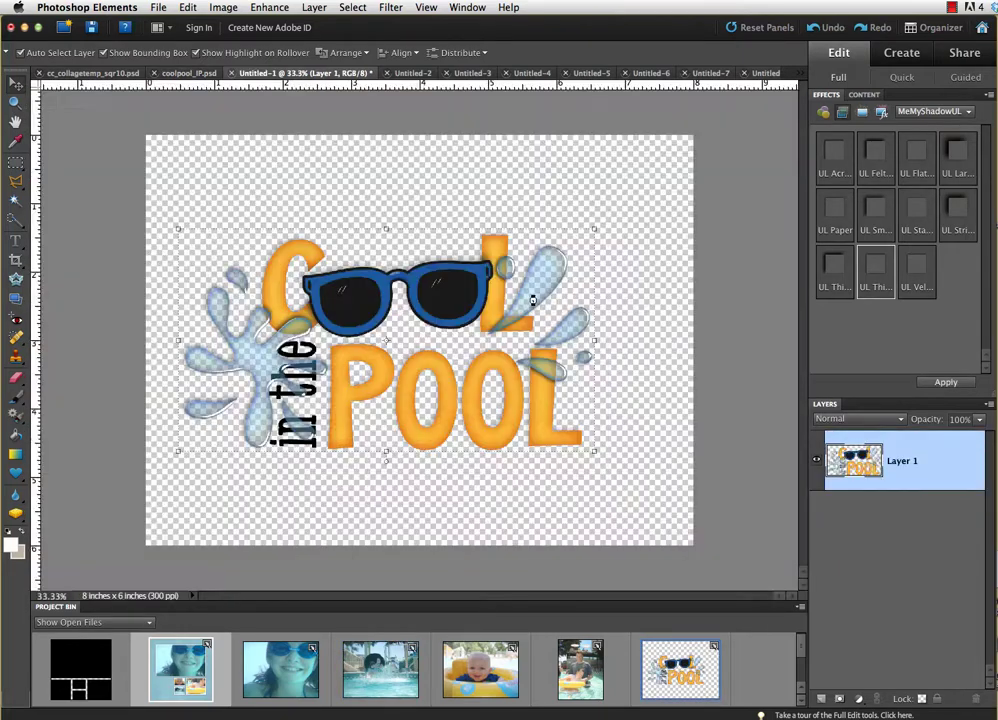
key("Delete")
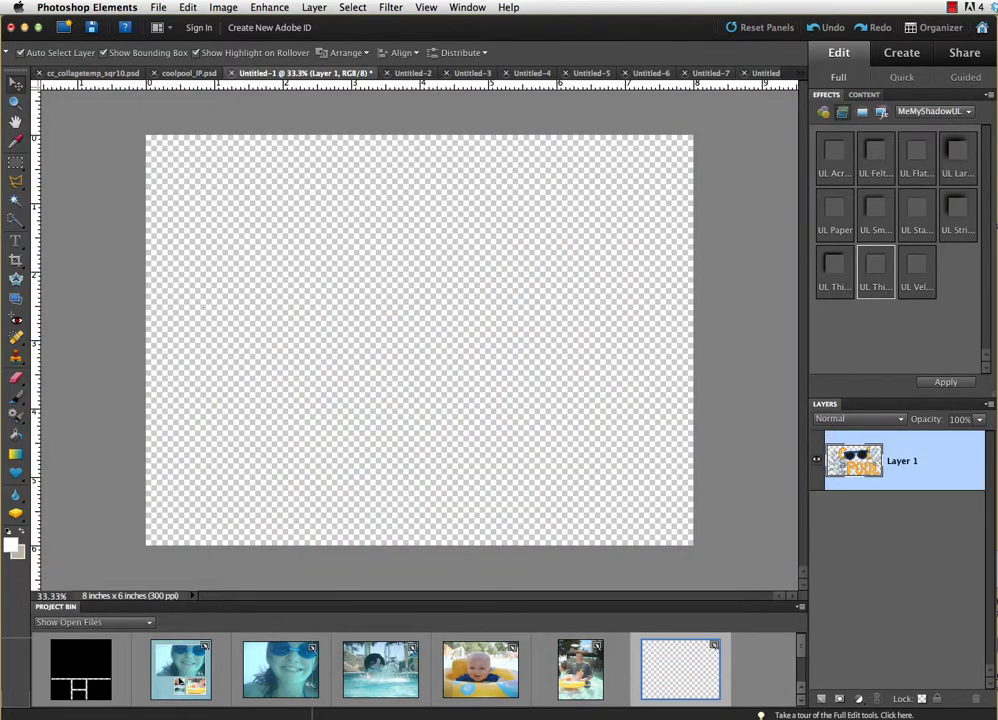
double_click(178, 682)
key("ctrl+v")
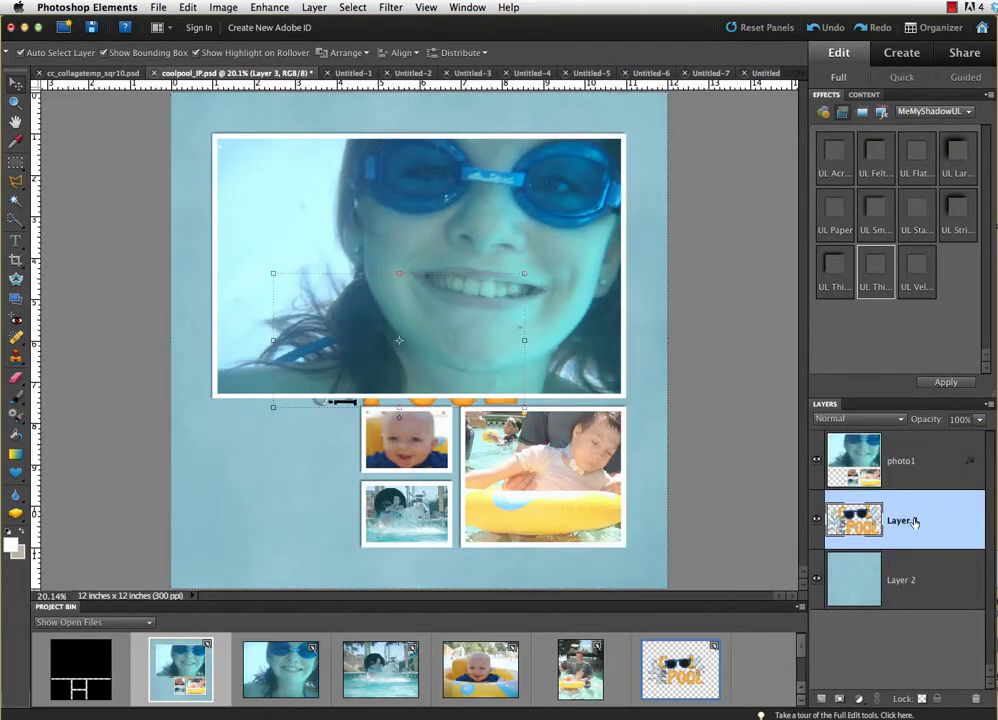
left_click_drag(914, 521, 905, 440)
left_click_drag(447, 308, 312, 439)
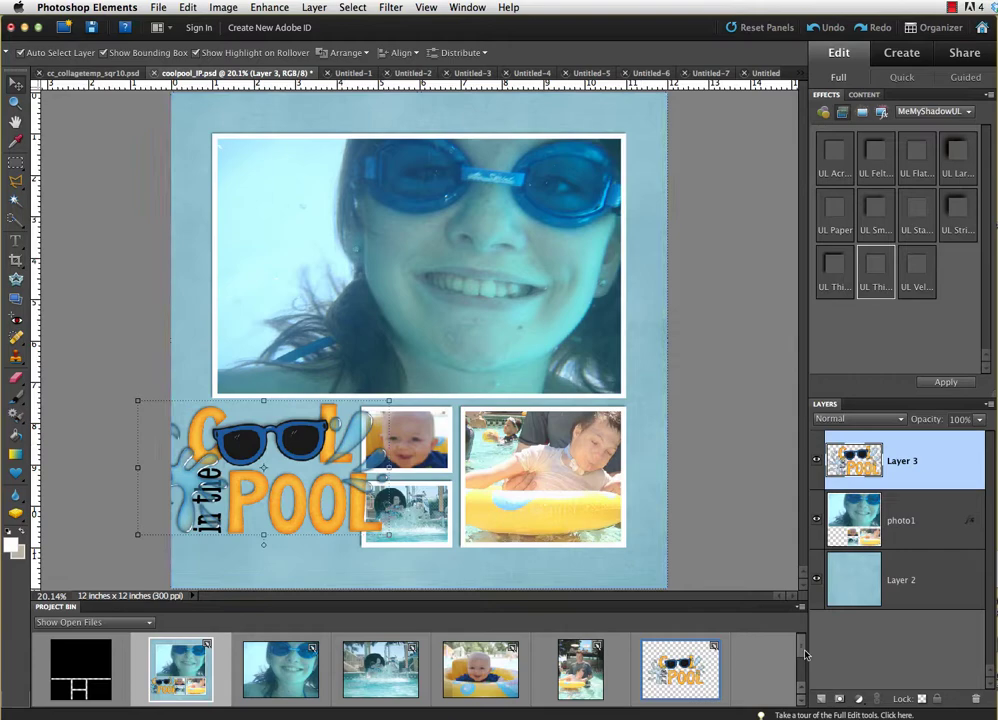
Place the water-drops splash as Layer 4, shrunk and tilted about 15°, over the big photo's lower-right corner.
left_click_drag(802, 650, 802, 690)
left_click_drag(580, 670, 612, 349)
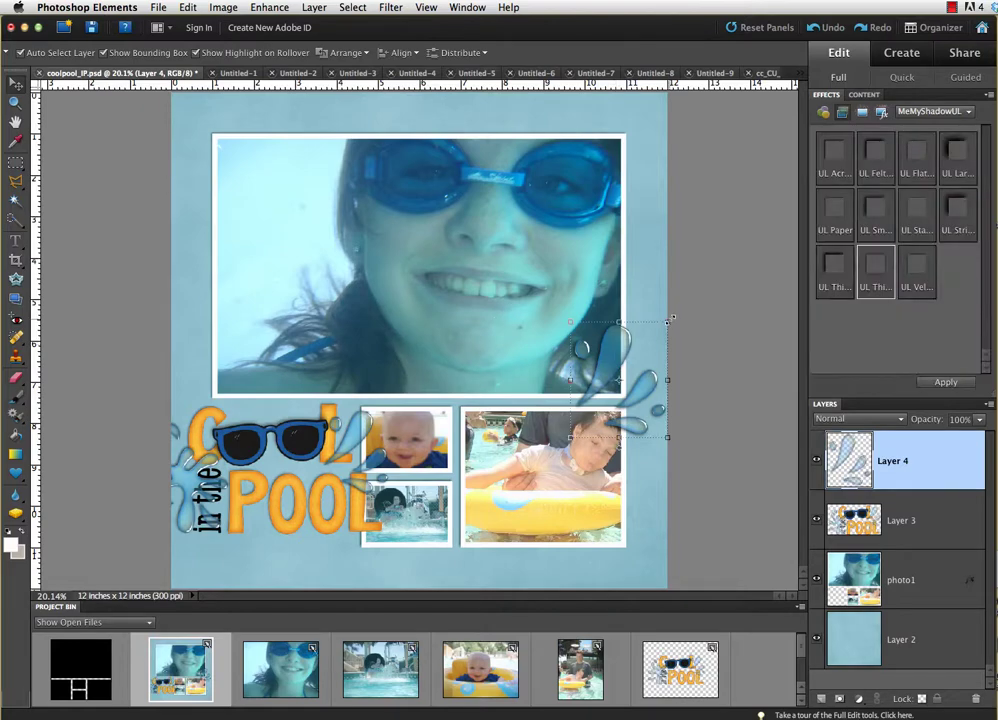
left_click_drag(665, 323, 633, 339)
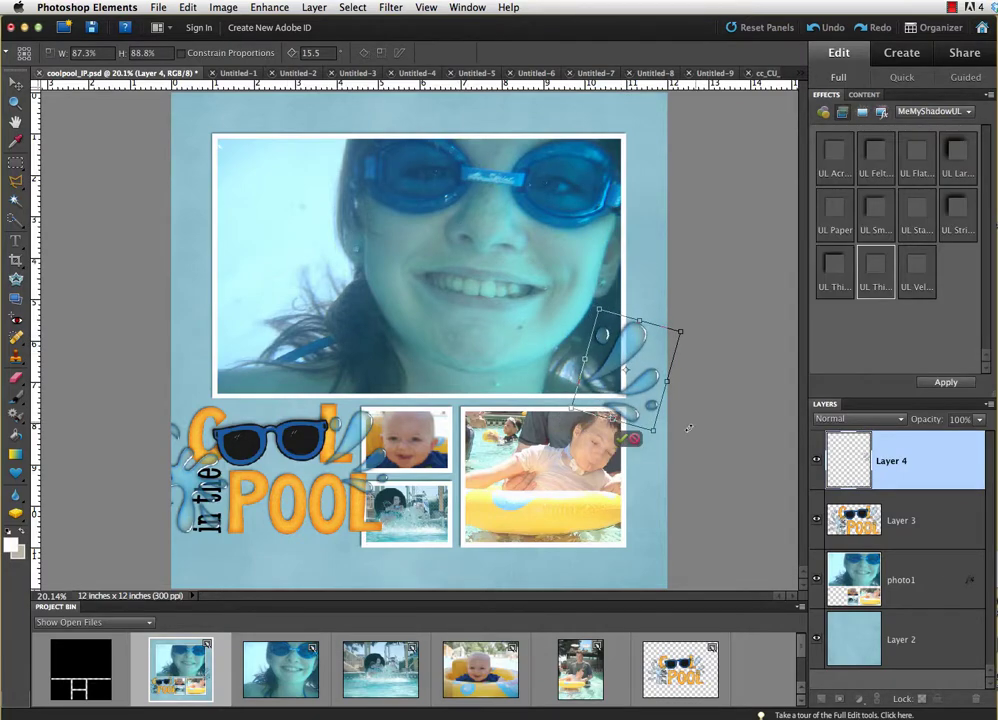
left_click(625, 437)
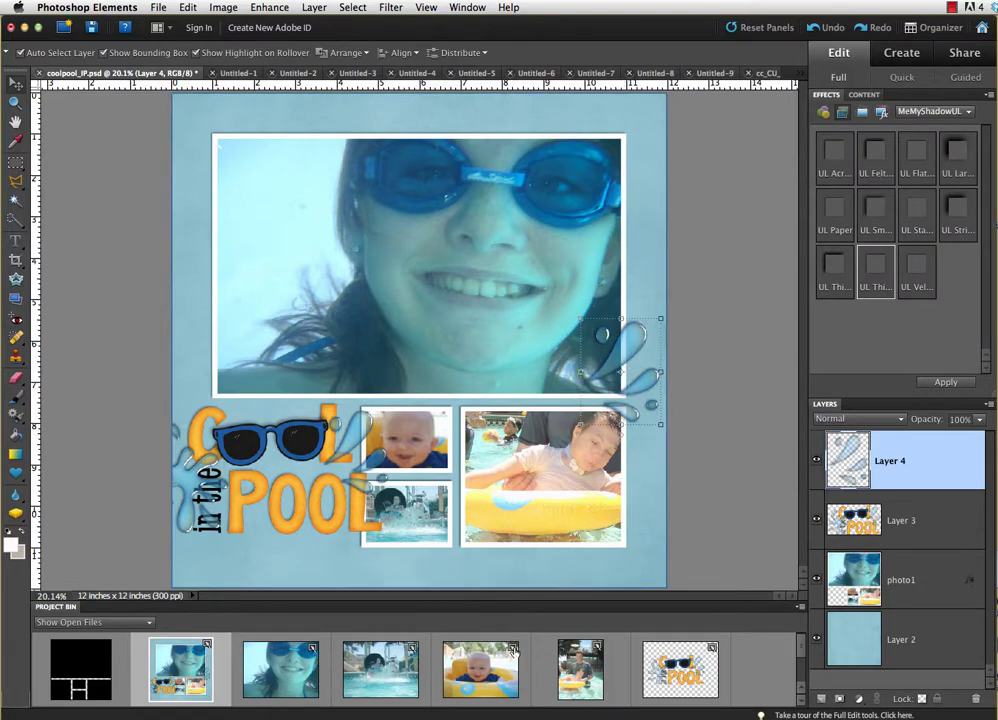
Open cc_CU_BannersV3_flag5.psd and select all five flag layers together.
scroll(483, 678, "down", 3)
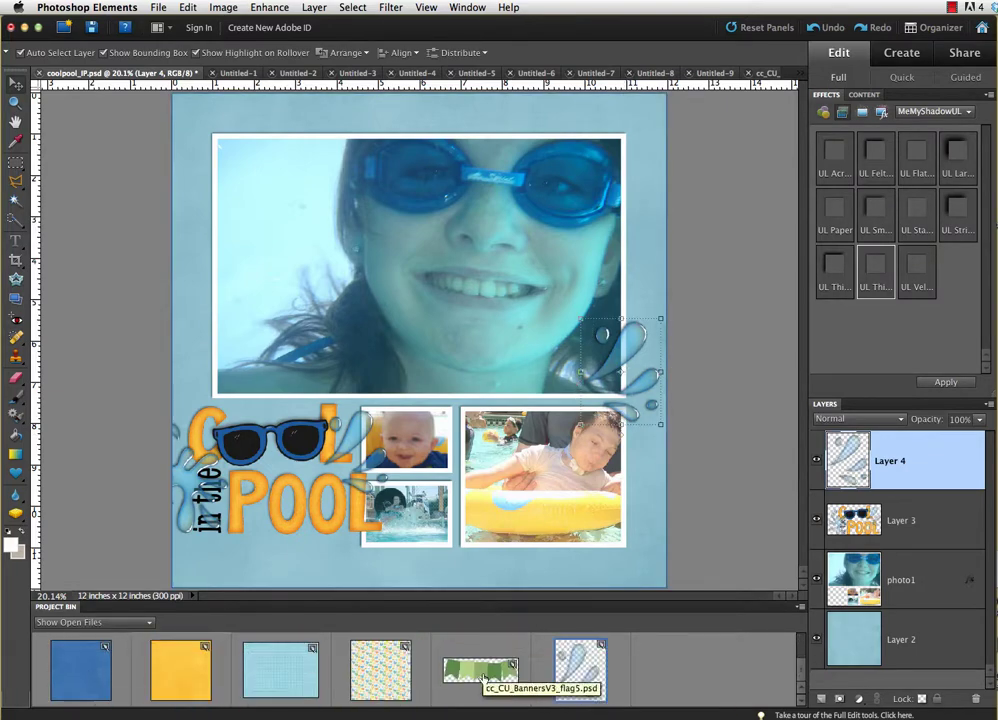
double_click(483, 677)
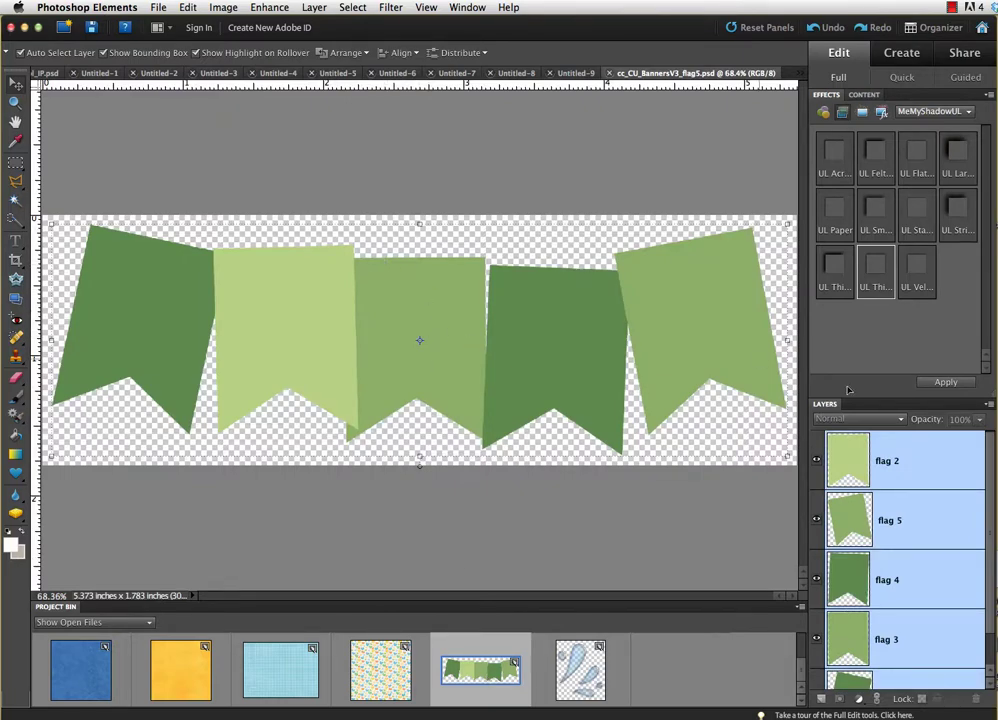
left_click(946, 563)
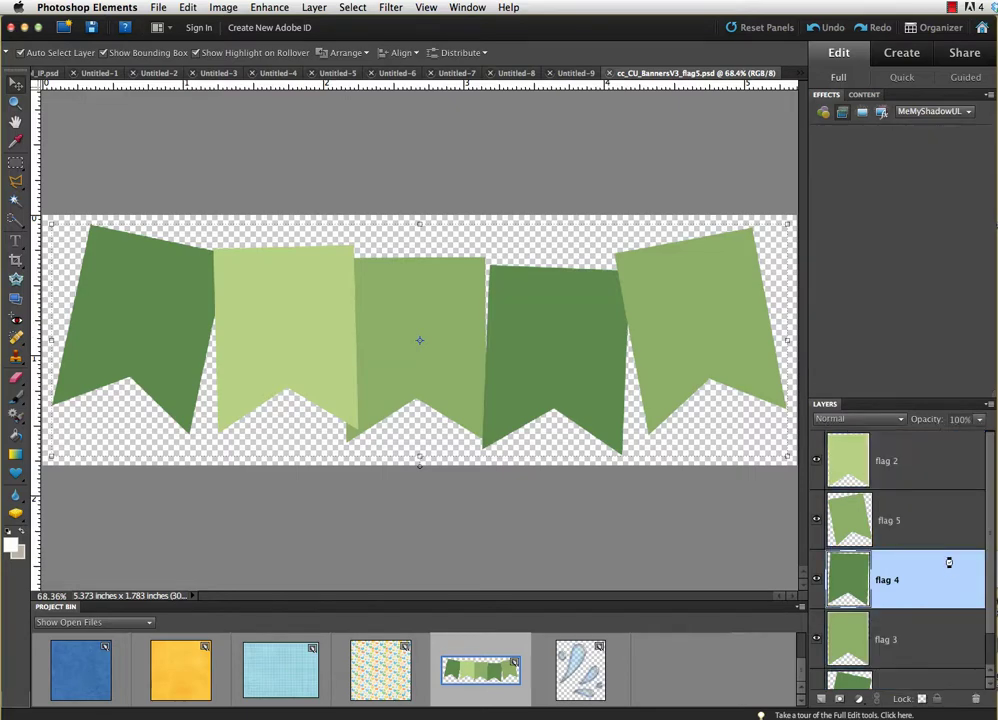
scroll(932, 473, "down", 1)
scroll(932, 473, "up", 1)
left_click(932, 473)
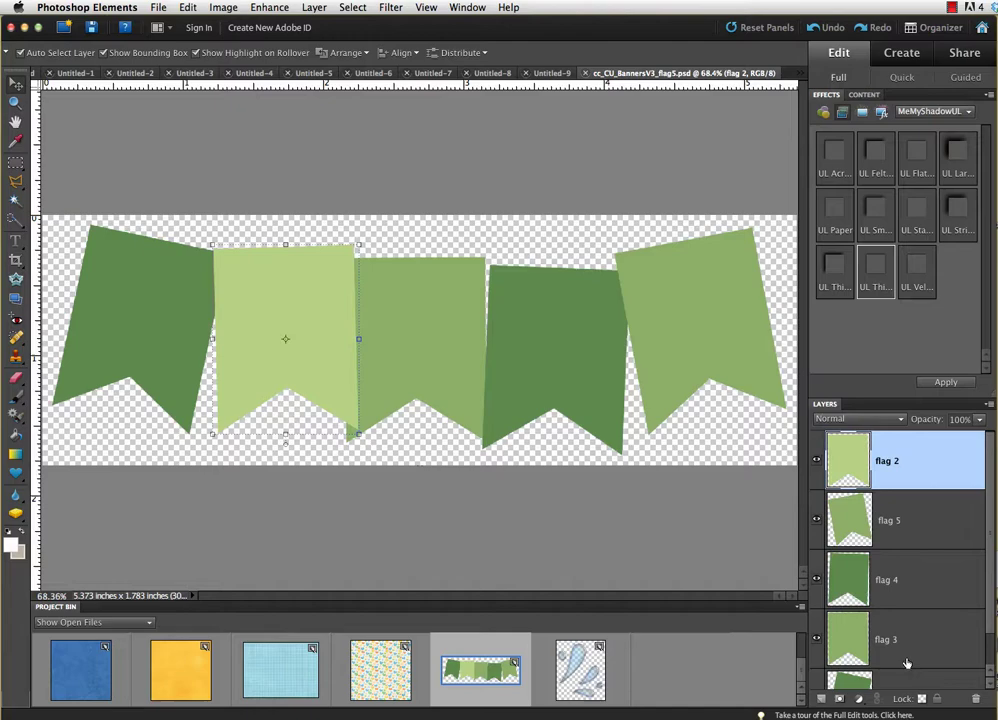
scroll(906, 663, "down", 1)
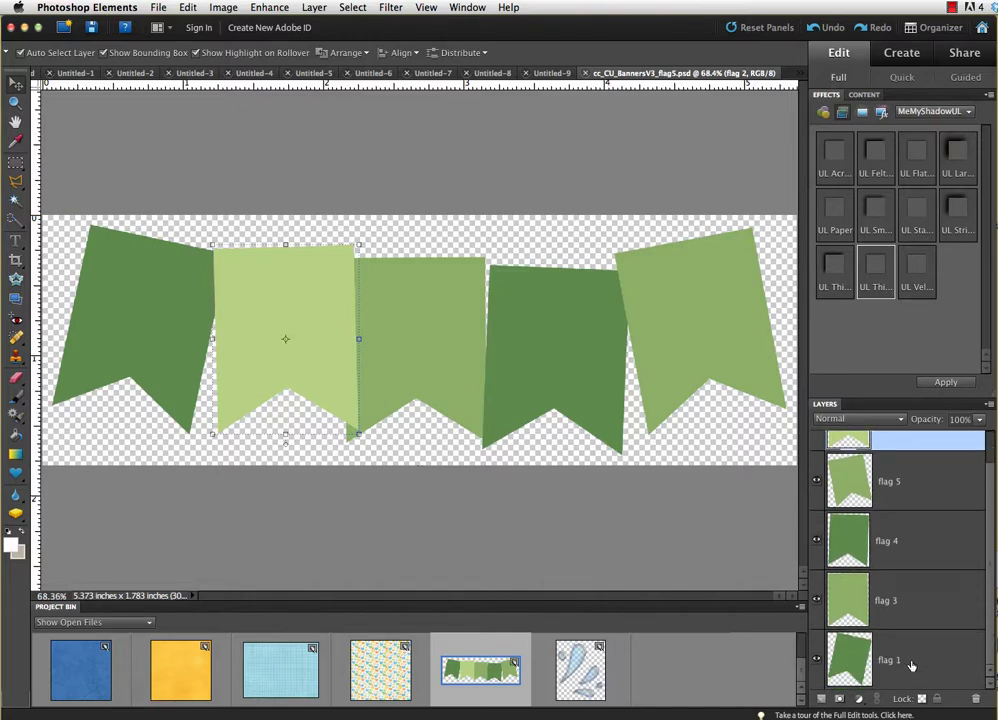
left_click(911, 665, "shift")
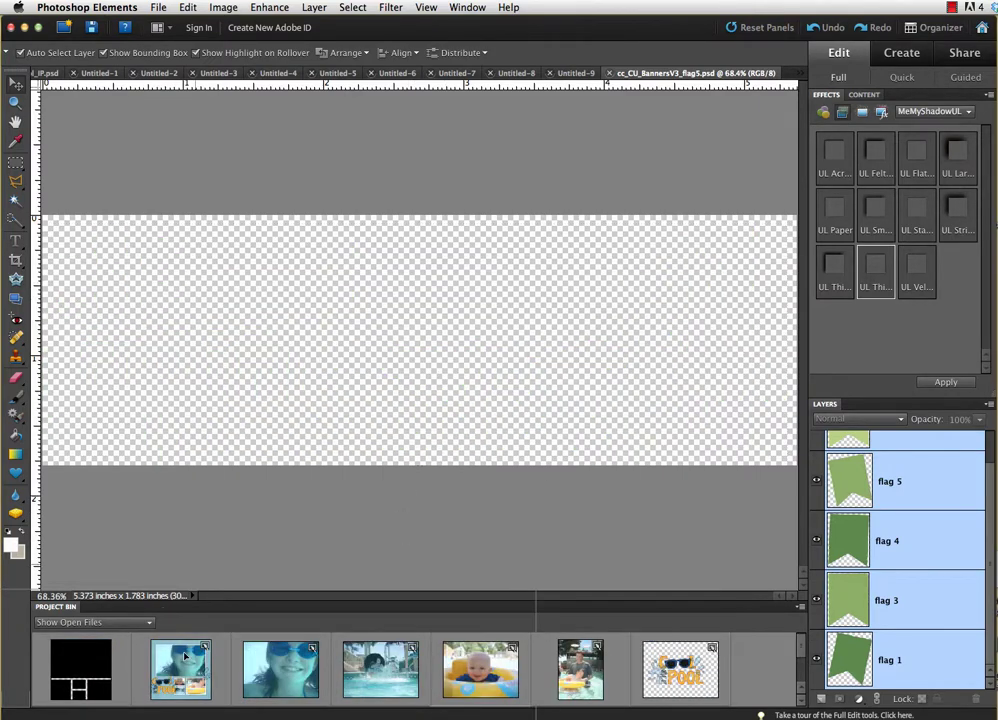
Copy the flags into coolpool, place them top-left rotated about -21°, and style flag 2 with UL Thin Button.
left_click_drag(184, 656, 184, 656)
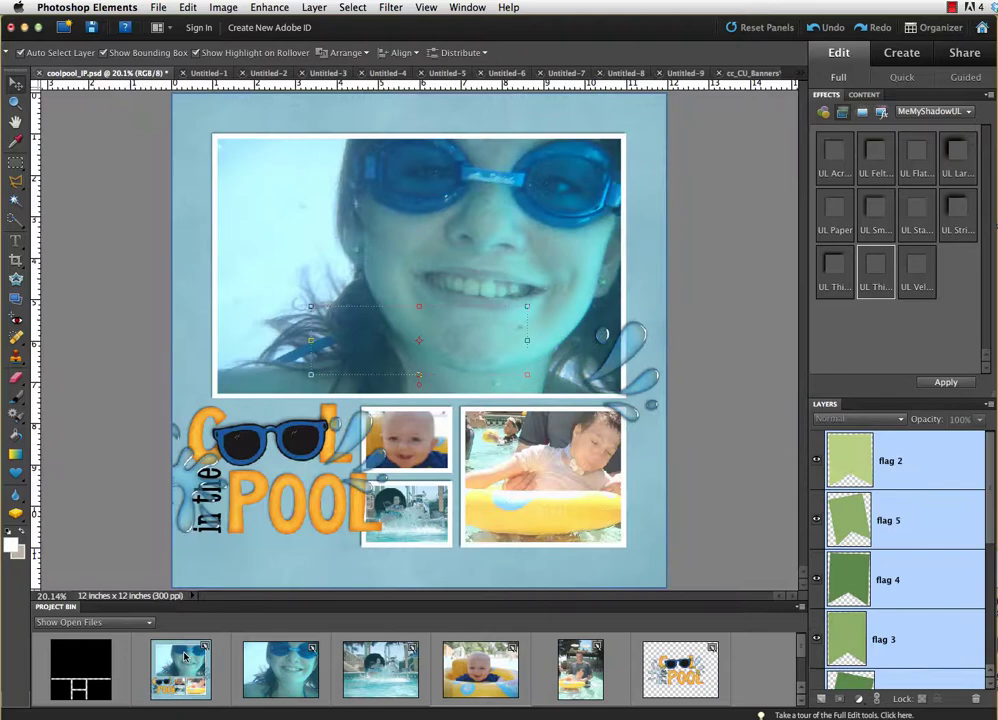
left_click_drag(458, 332, 319, 178)
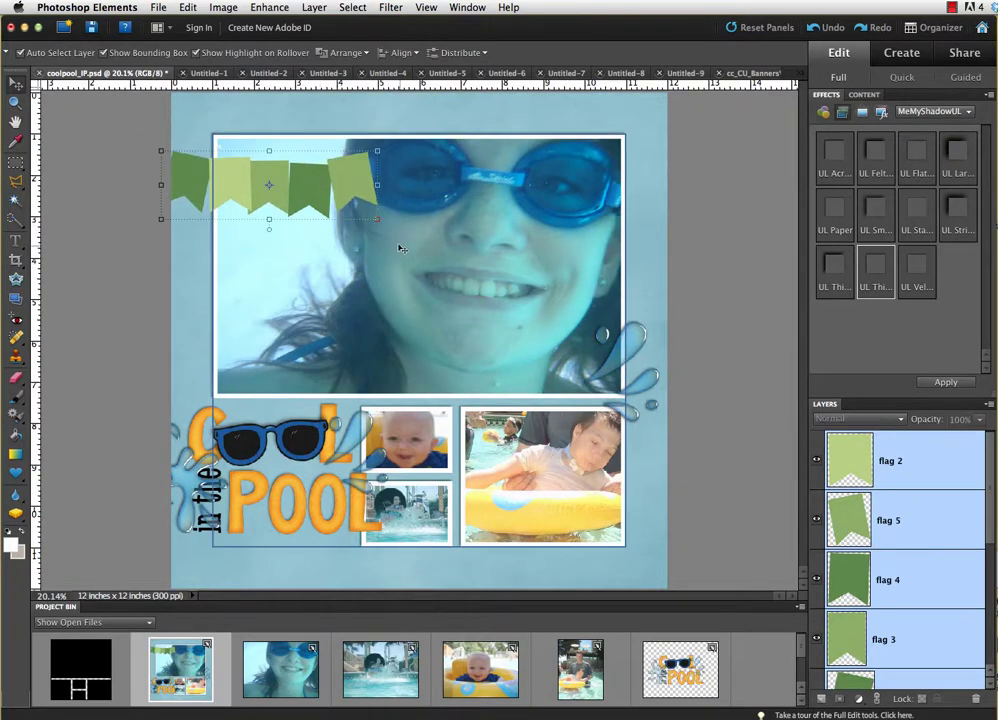
left_click_drag(384, 146, 351, 125)
left_click(153, 236)
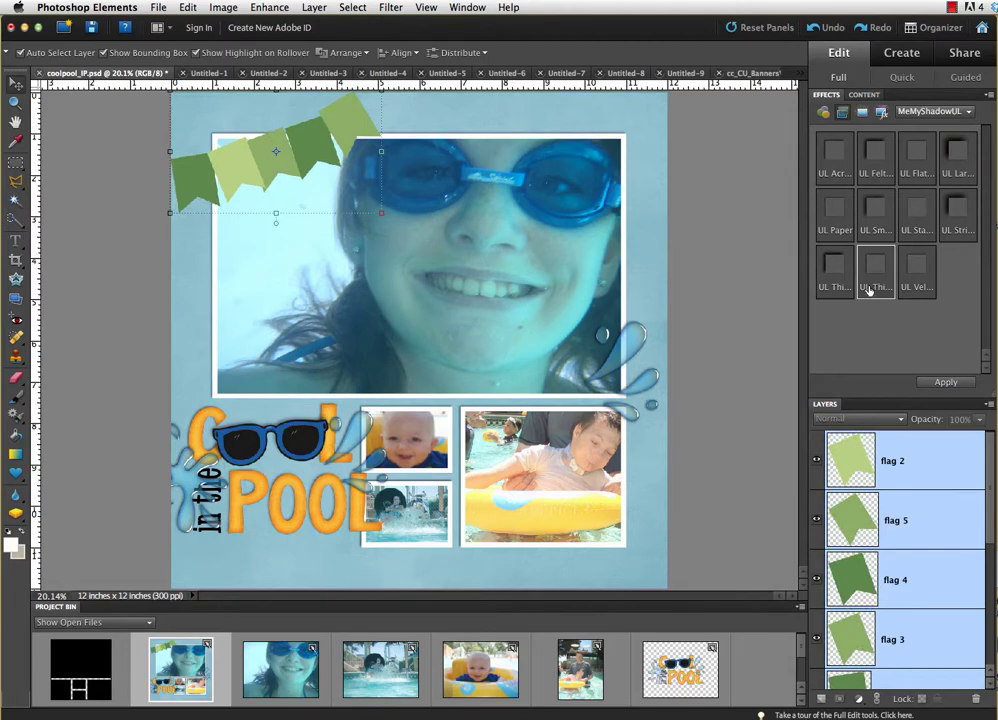
left_click_drag(875, 265, 900, 463)
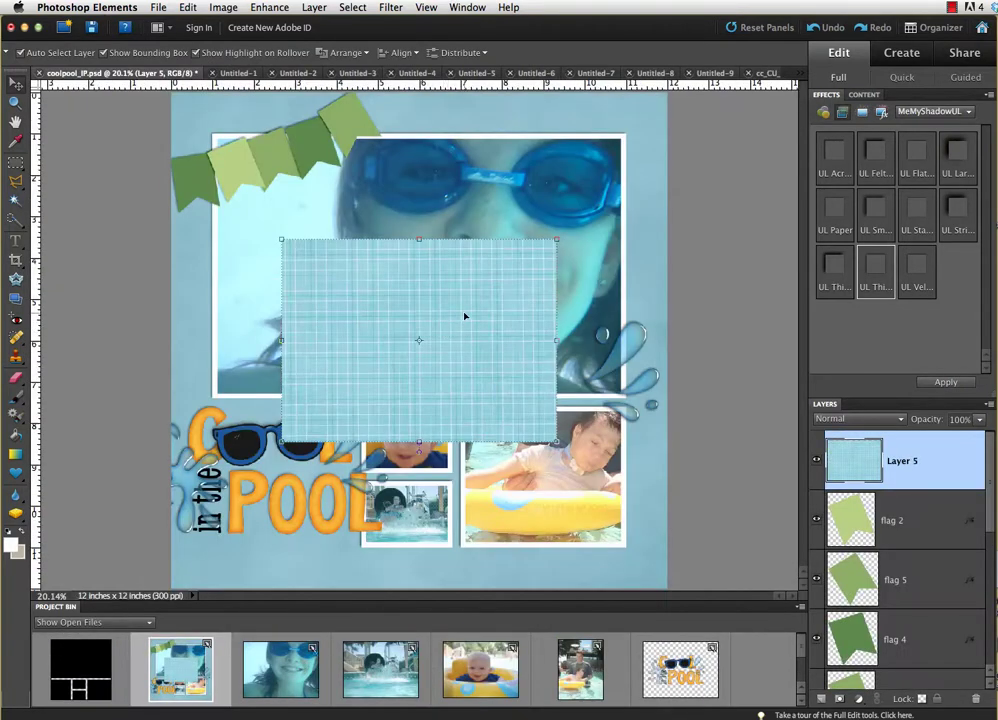
Stack the blue grid paper (Layer 5) above flag 1, clip it, and rotate it about 30°.
left_click_drag(464, 316, 306, 200)
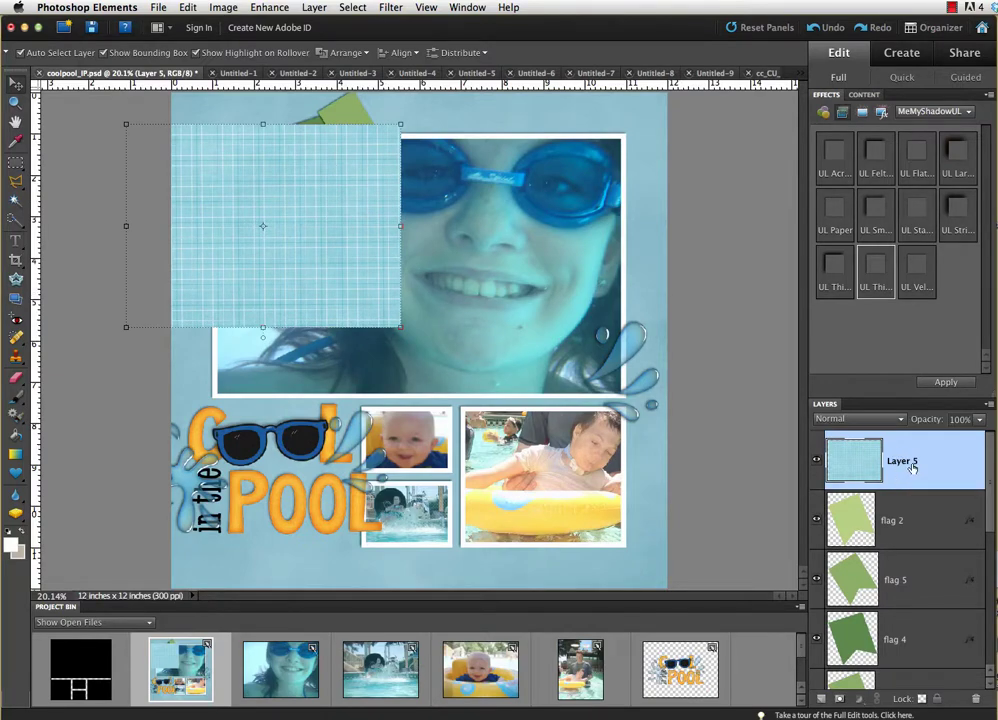
scroll(905, 600, "down", 3)
left_click_drag(912, 627, 910, 630)
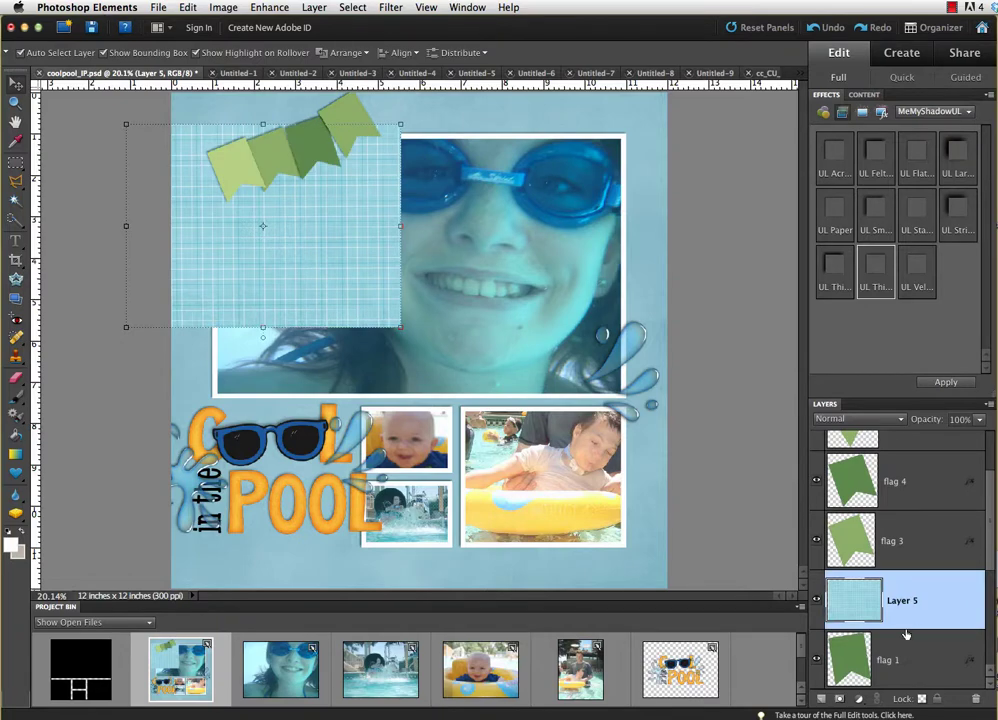
key("ctrl+g")
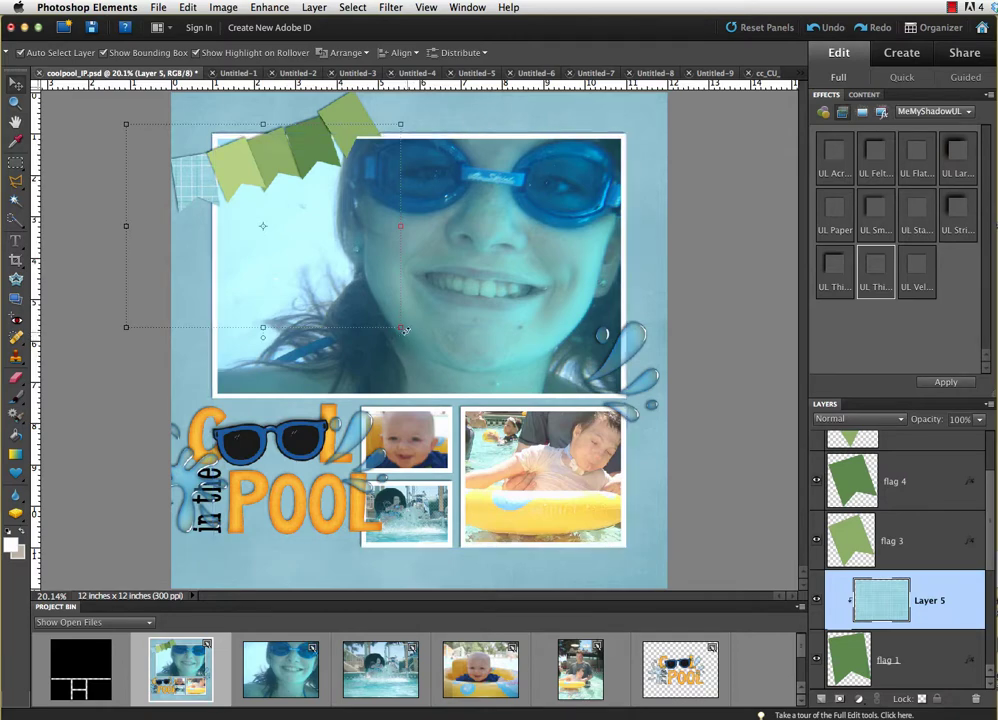
left_click_drag(404, 330, 338, 402)
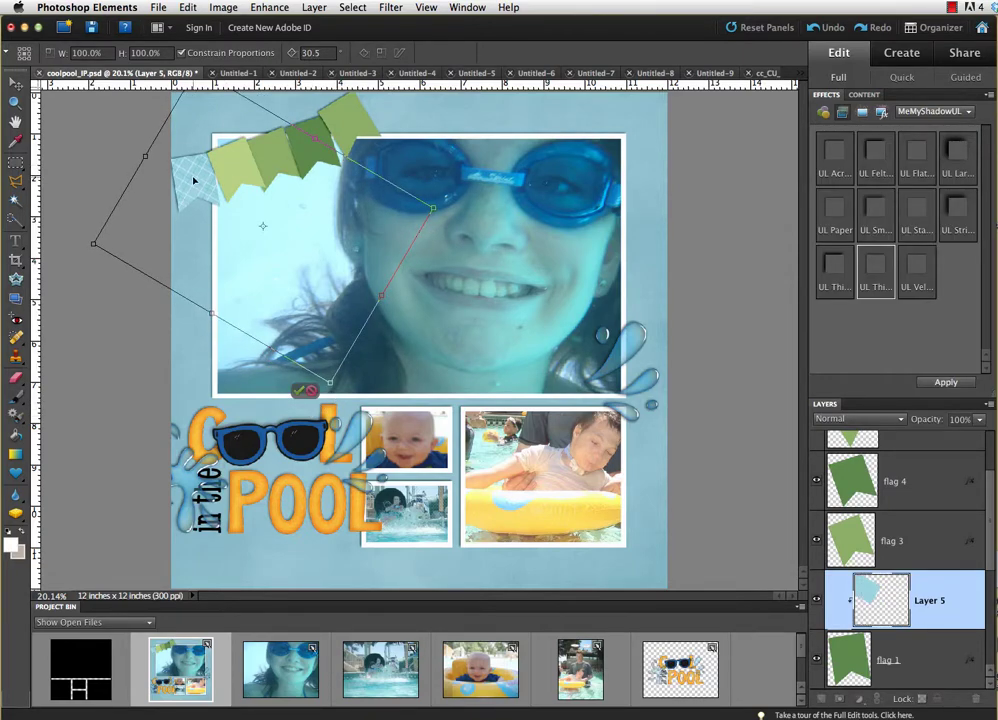
key("Return")
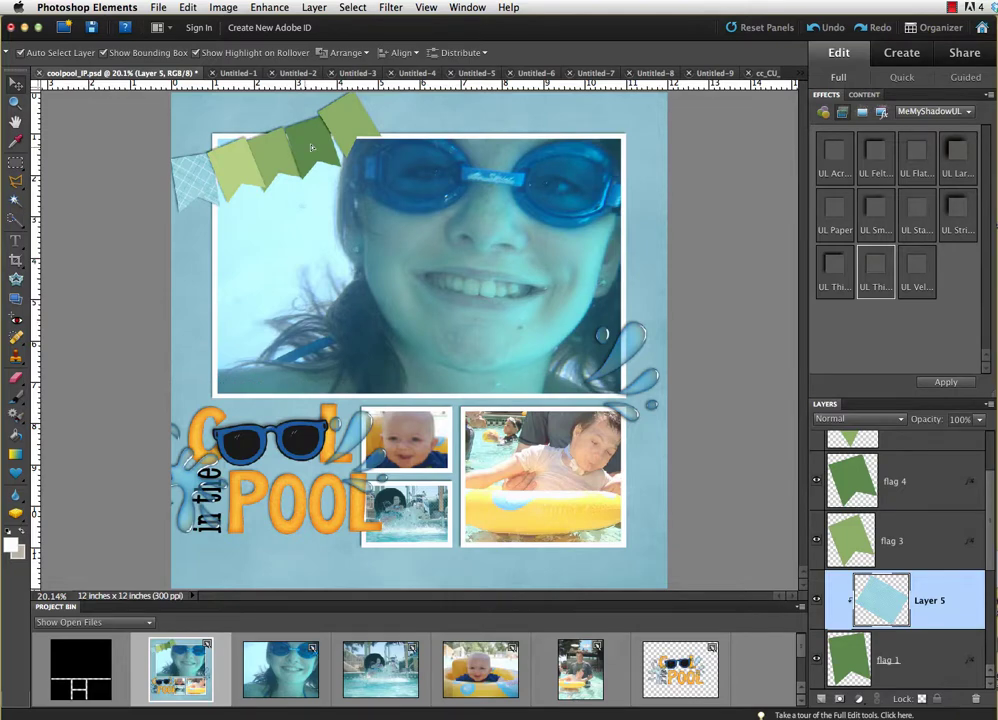
Duplicate the plaid paper, clip the copy to flag 4, and rotate it -6.5°.
key("super+j")
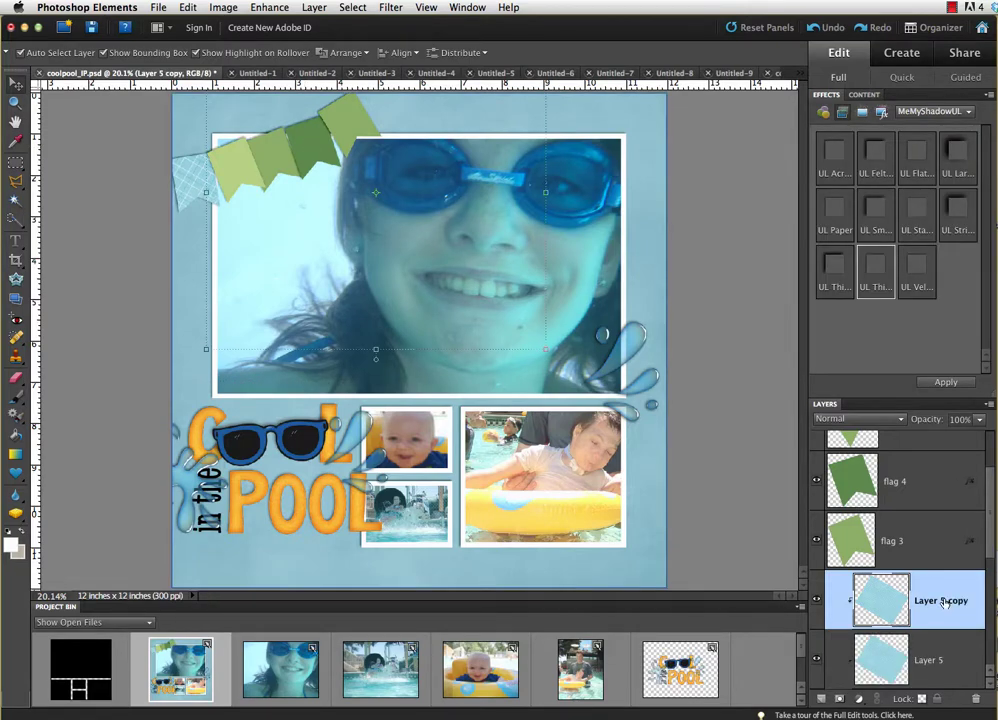
left_click_drag(945, 601, 915, 517)
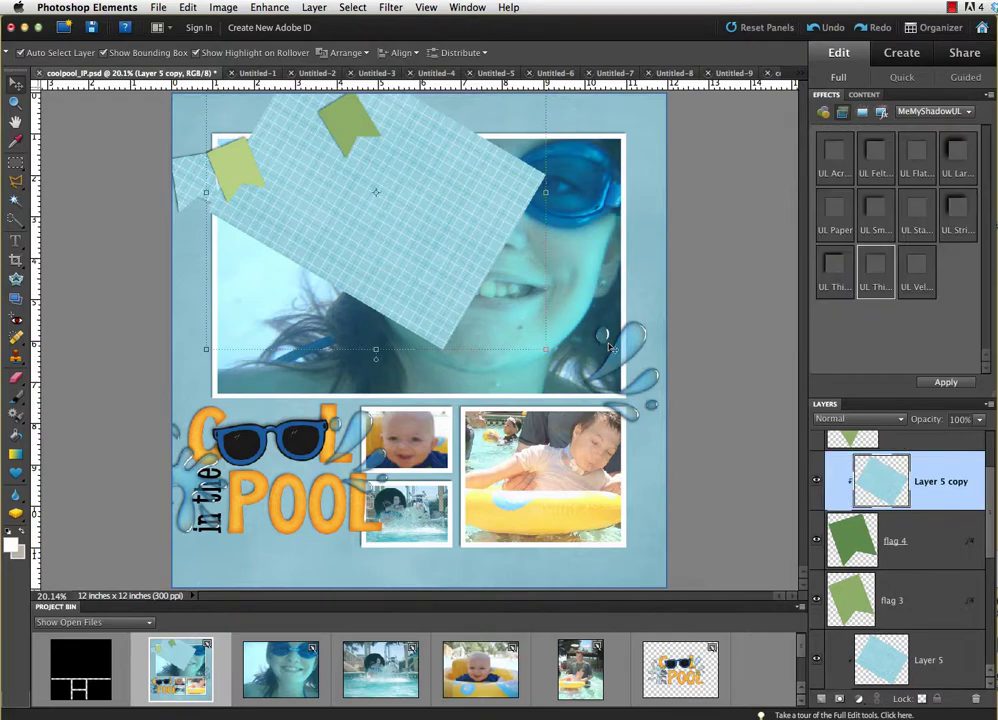
key("super+g")
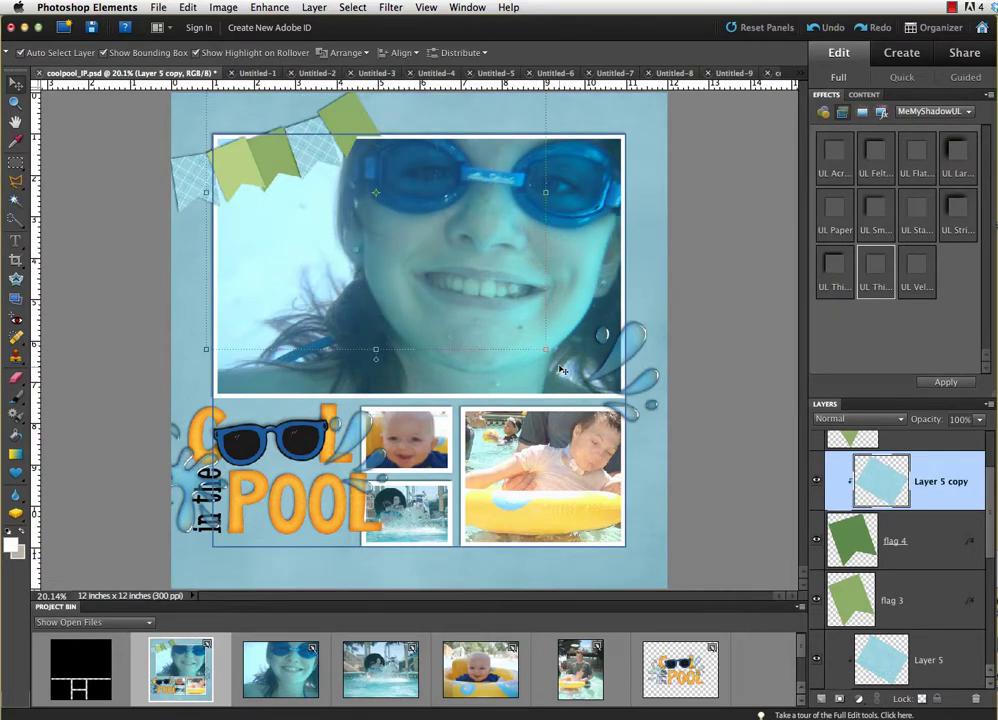
left_click_drag(548, 352, 508, 307)
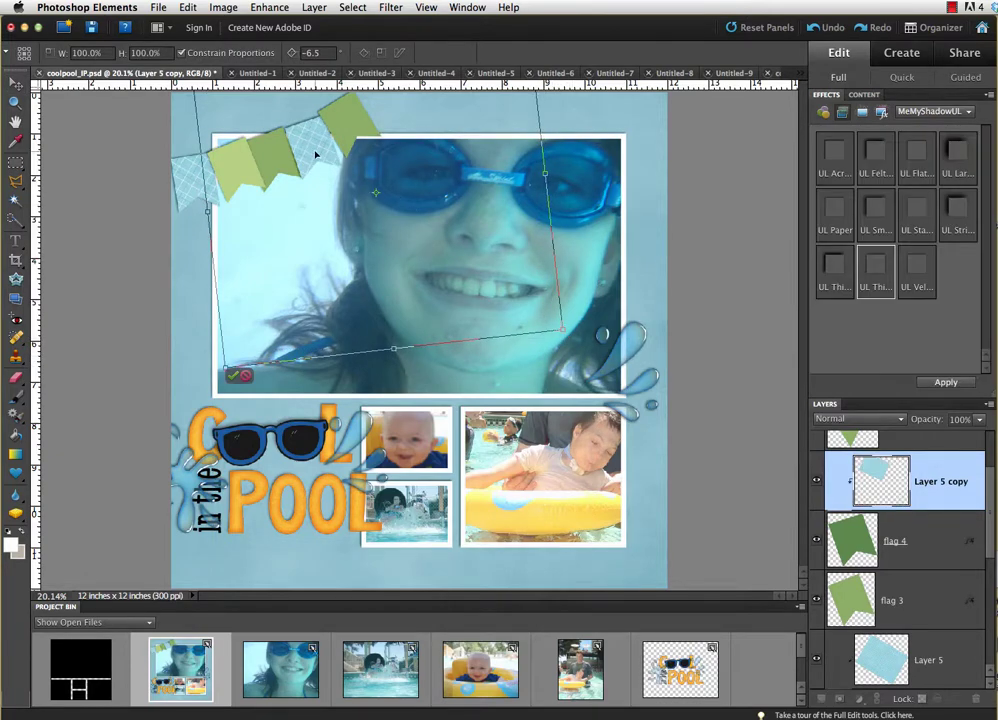
key("Return")
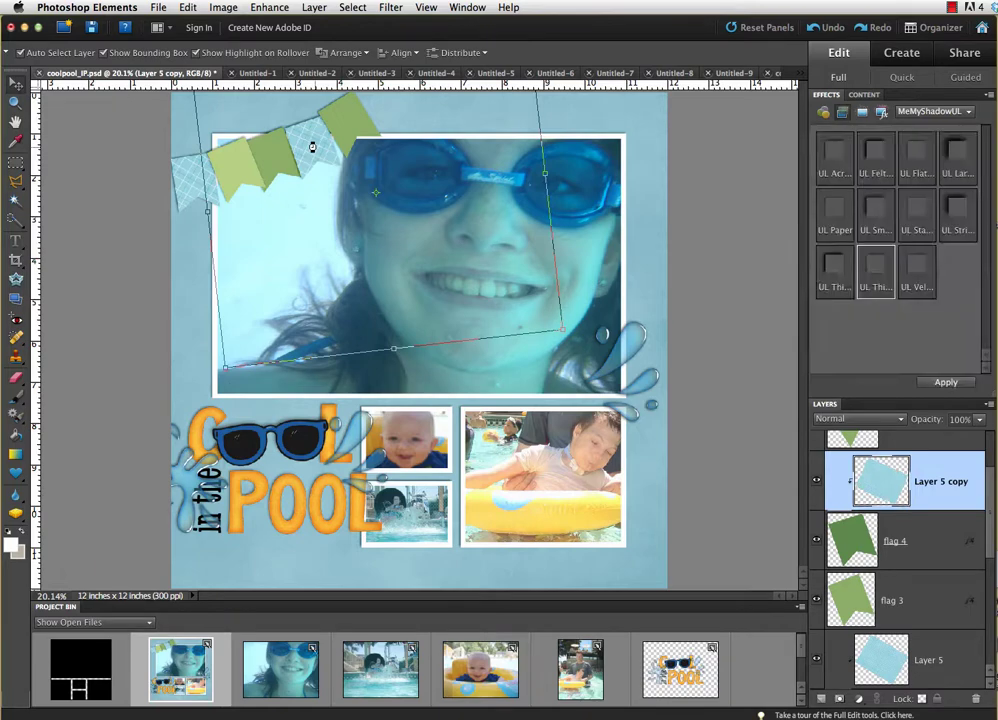
left_click(236, 170)
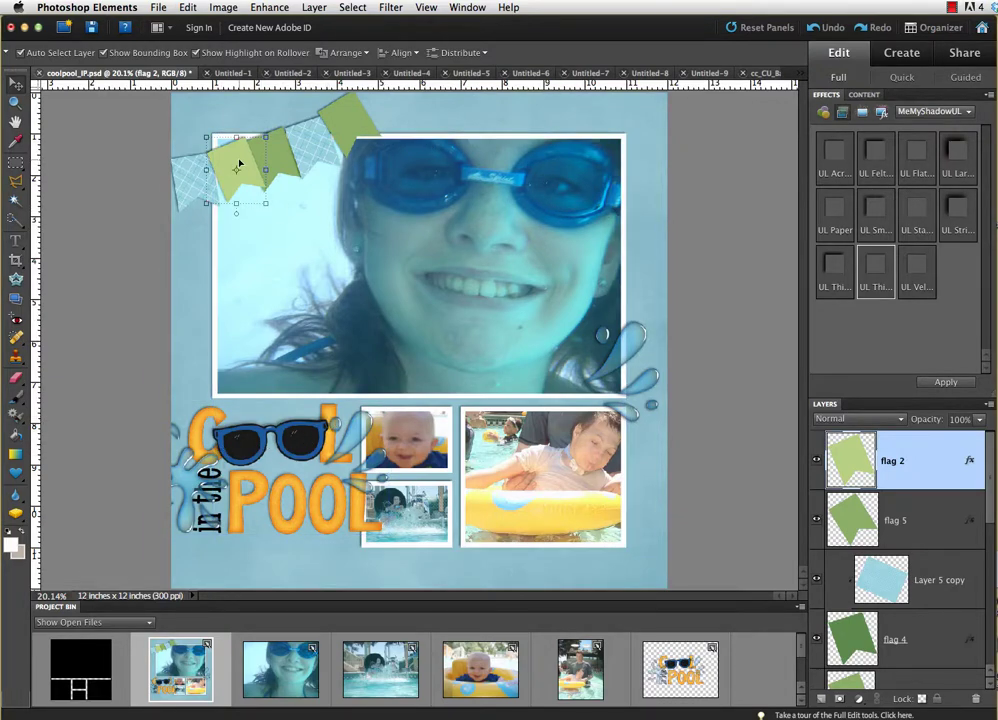
Bring the blue textured paper in as Layer 6 and clip it to flag 2.
scroll(438, 677, "down", 2)
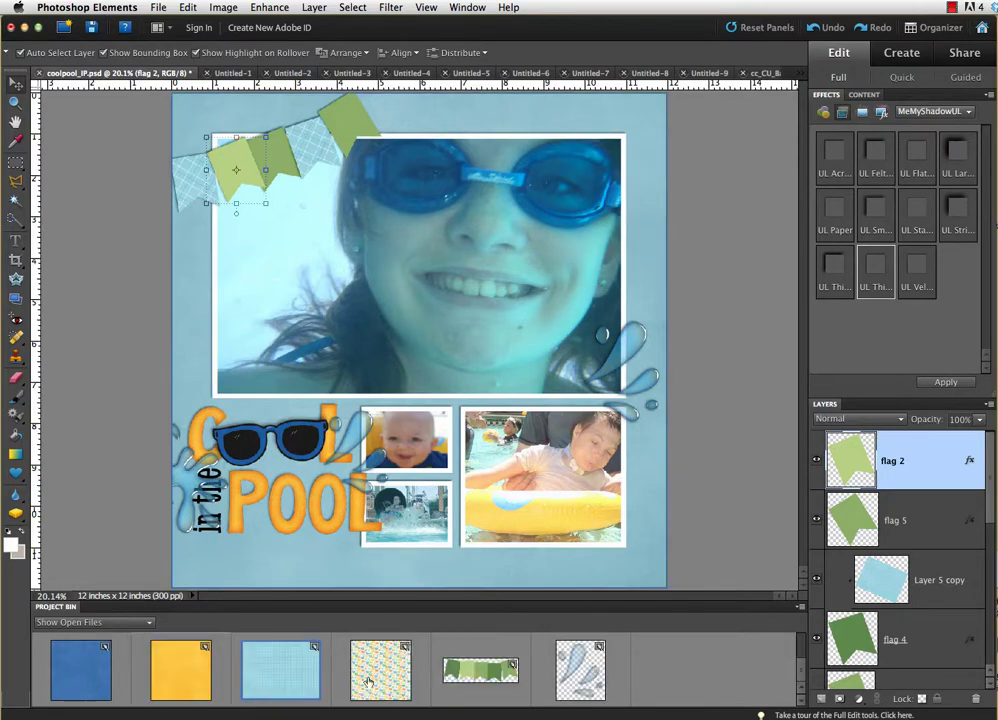
double_click(98, 652)
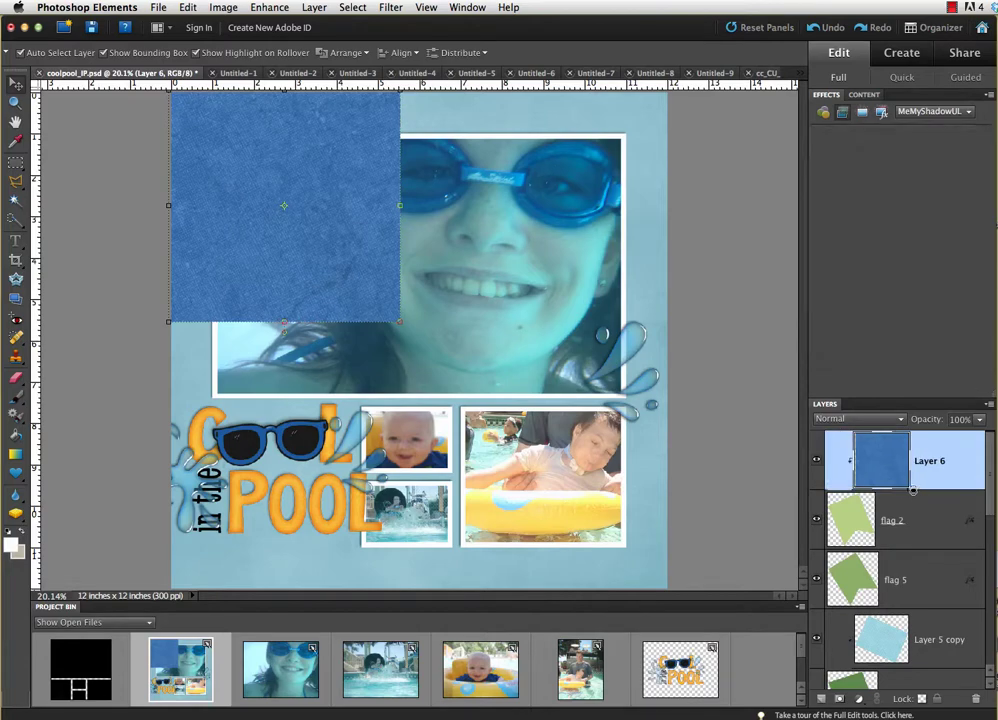
left_click(912, 491, "alt")
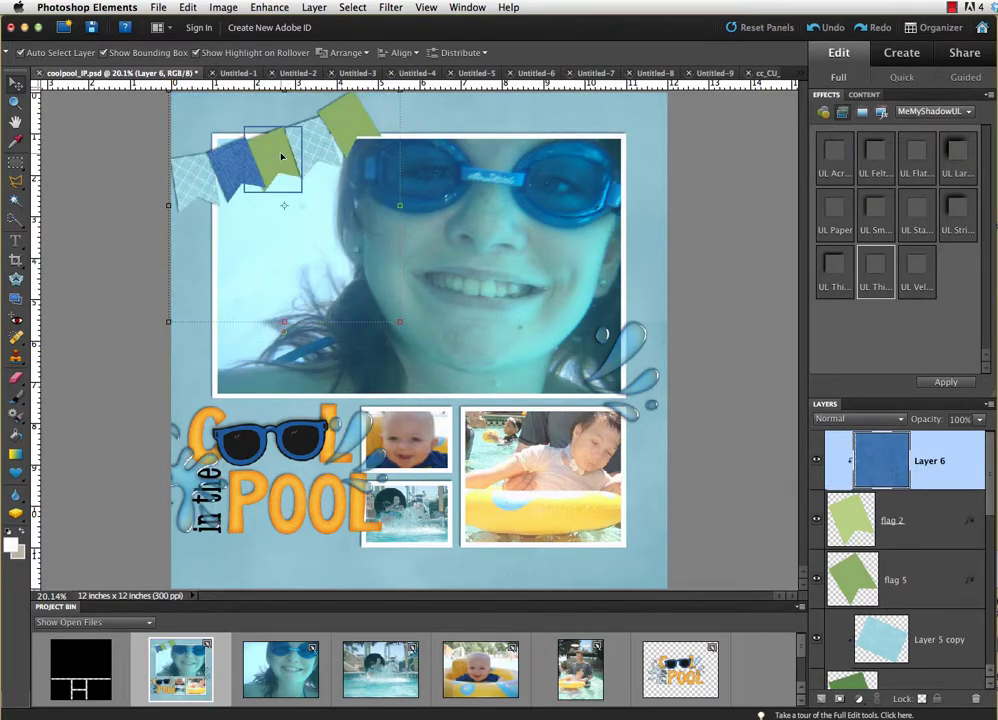
left_click(350, 103)
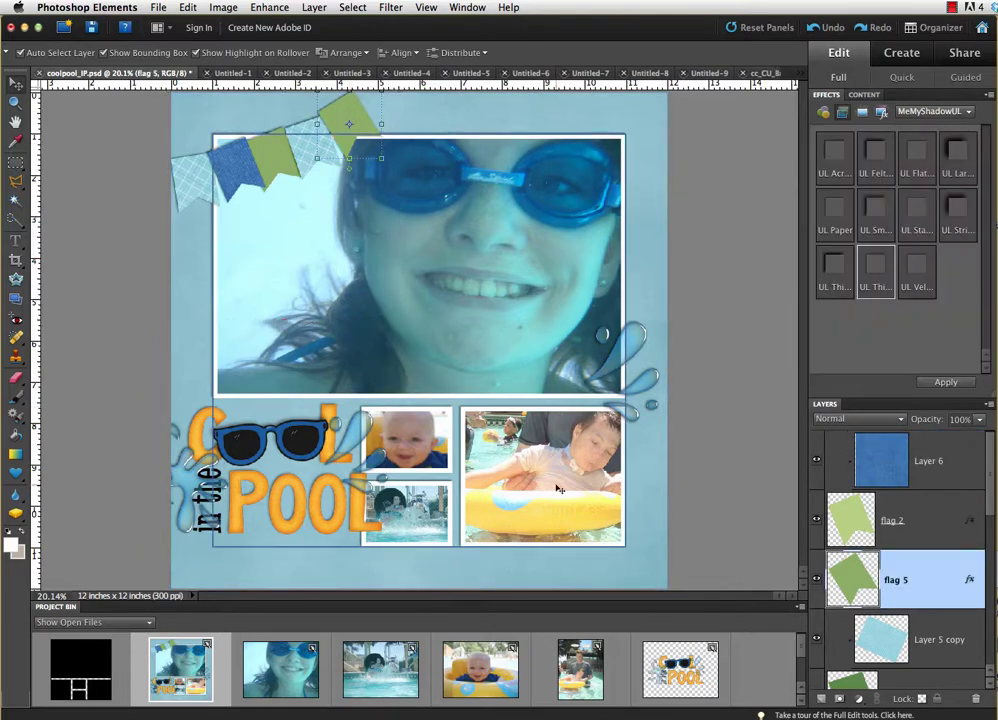
Bring the yellow textured paper into the layout as Layer 7 and clip it to flag 5.
scroll(530, 660, "down", 1)
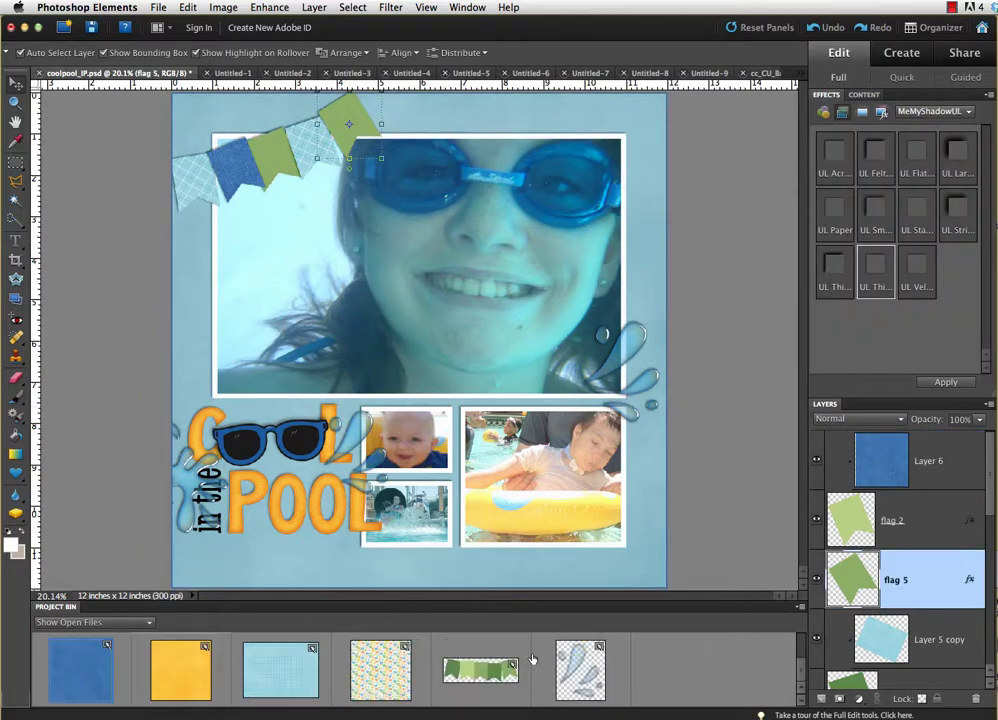
double_click(185, 681)
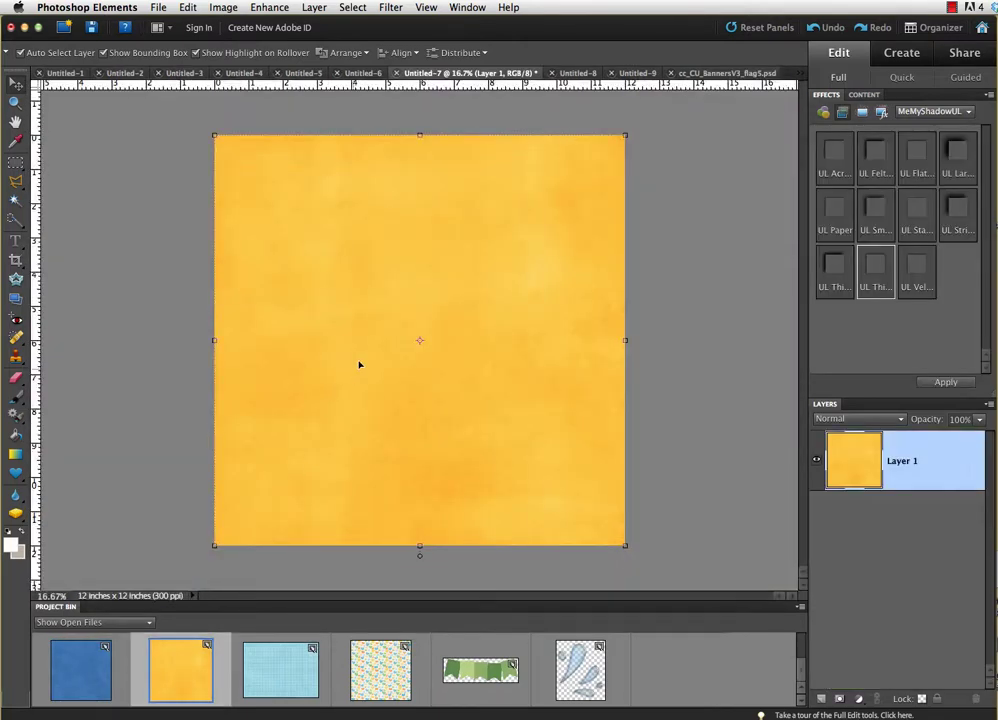
left_click_drag(440, 665, 414, 442)
left_click_drag(333, 212, 198, 521)
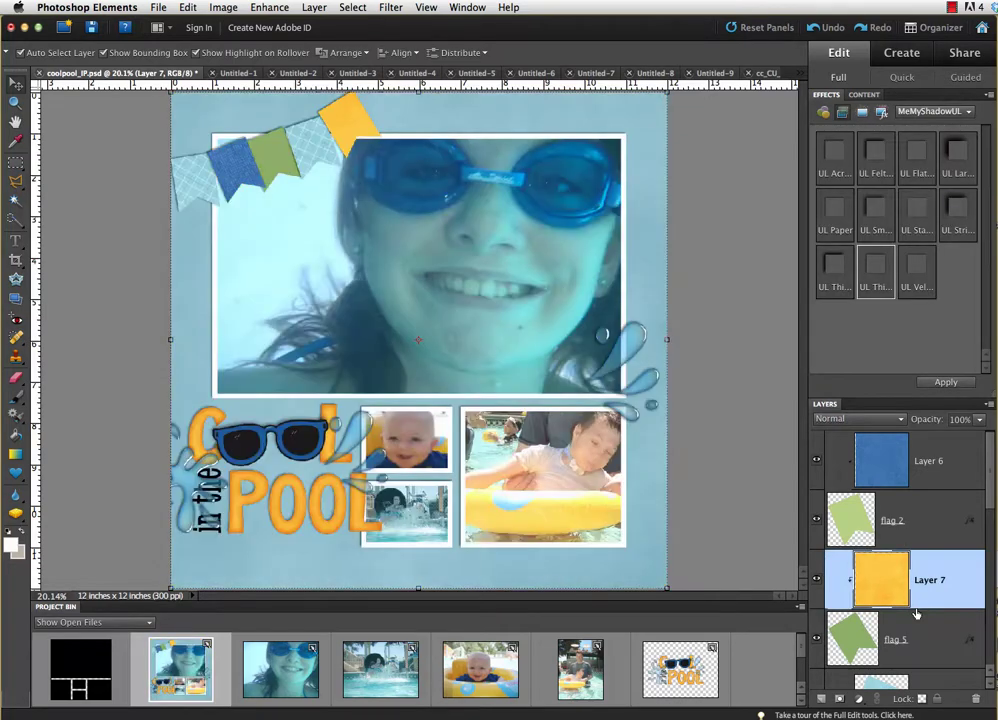
left_click(921, 608, "alt")
Select flag 3 and open the multicolour hearts paper document Untitled-9.
left_click(272, 160)
scroll(365, 675, "down", 3)
double_click(372, 682)
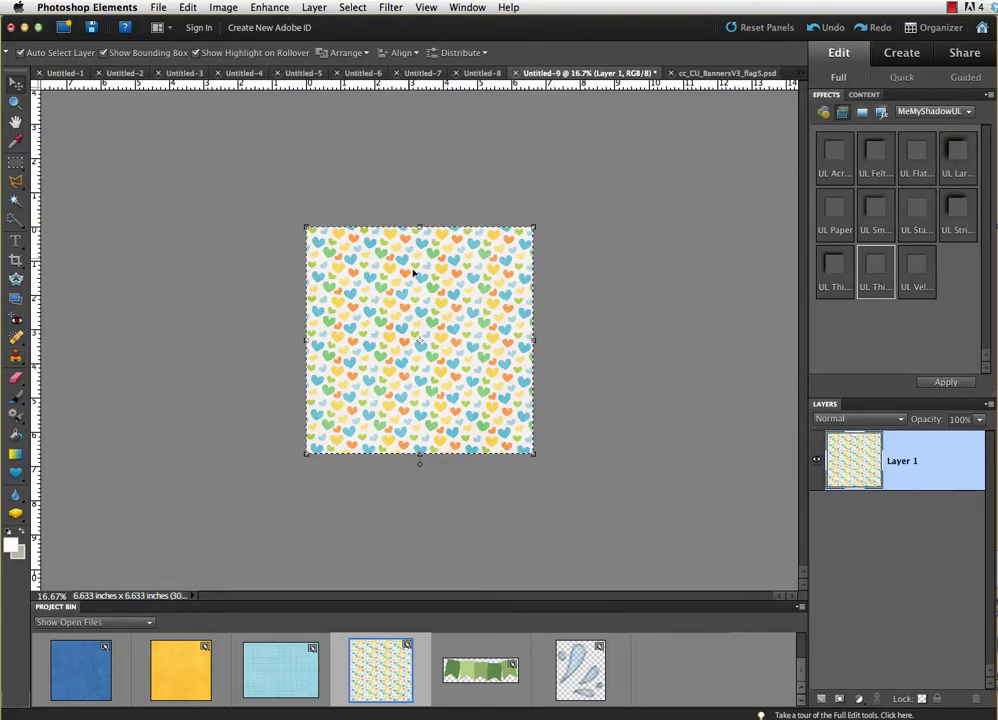
Paste the hearts paper into the layout as Layer 8, enlarge and rotate it about -22°, and clip it to flag 3.
scroll(501, 662, "down", 2)
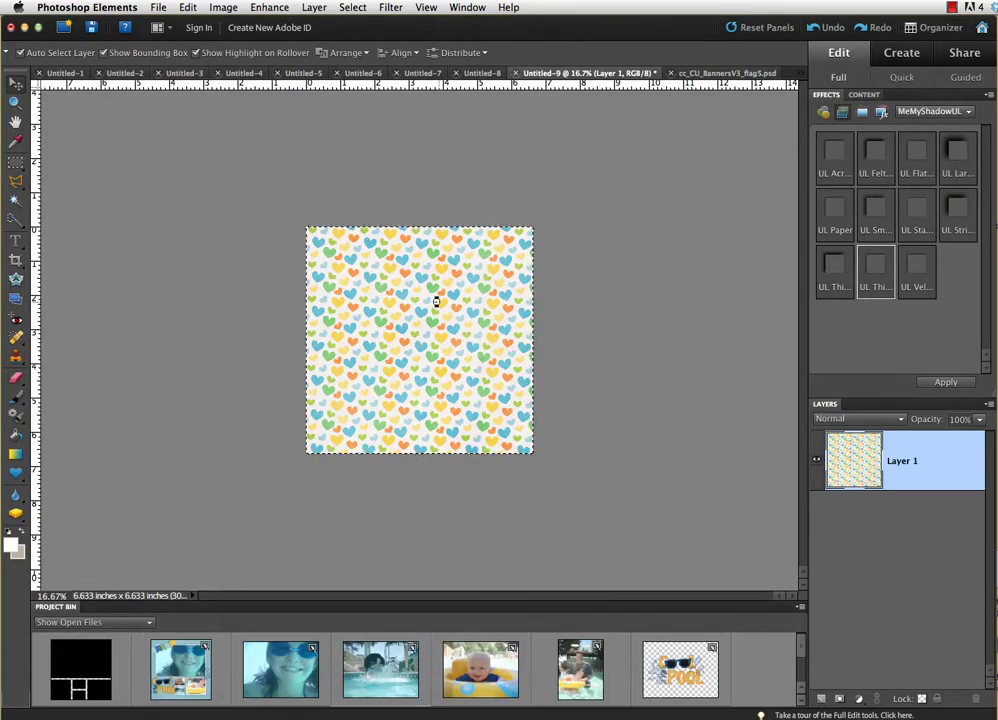
key("Delete")
double_click(175, 669)
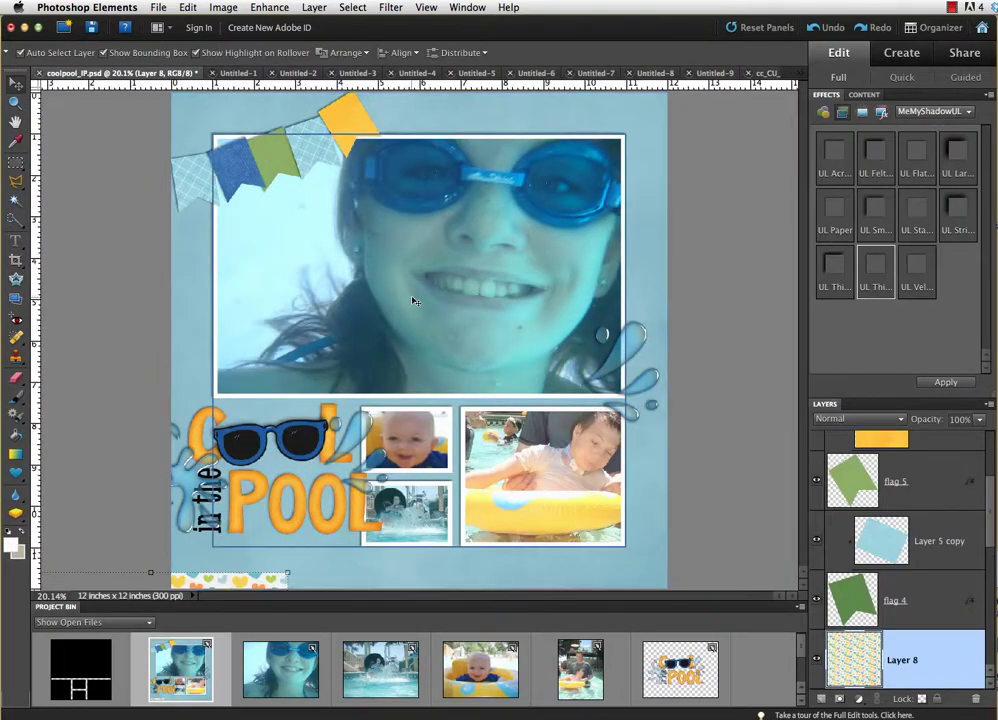
left_click_drag(287, 573, 452, 146)
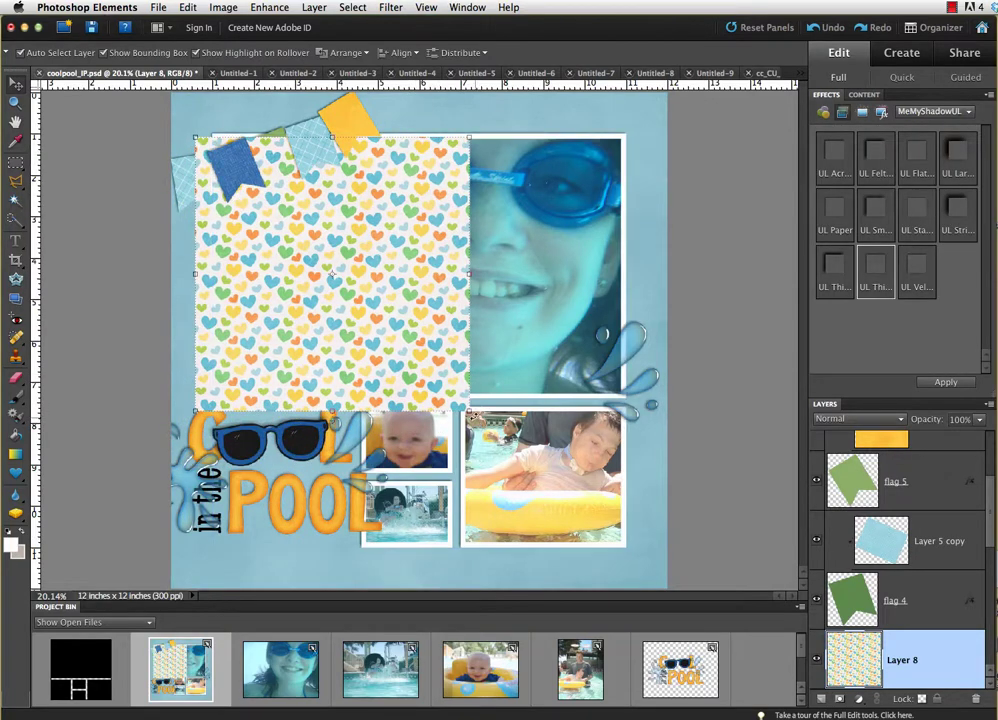
left_click_drag(469, 410, 509, 340)
left_click_drag(424, 334, 419, 291)
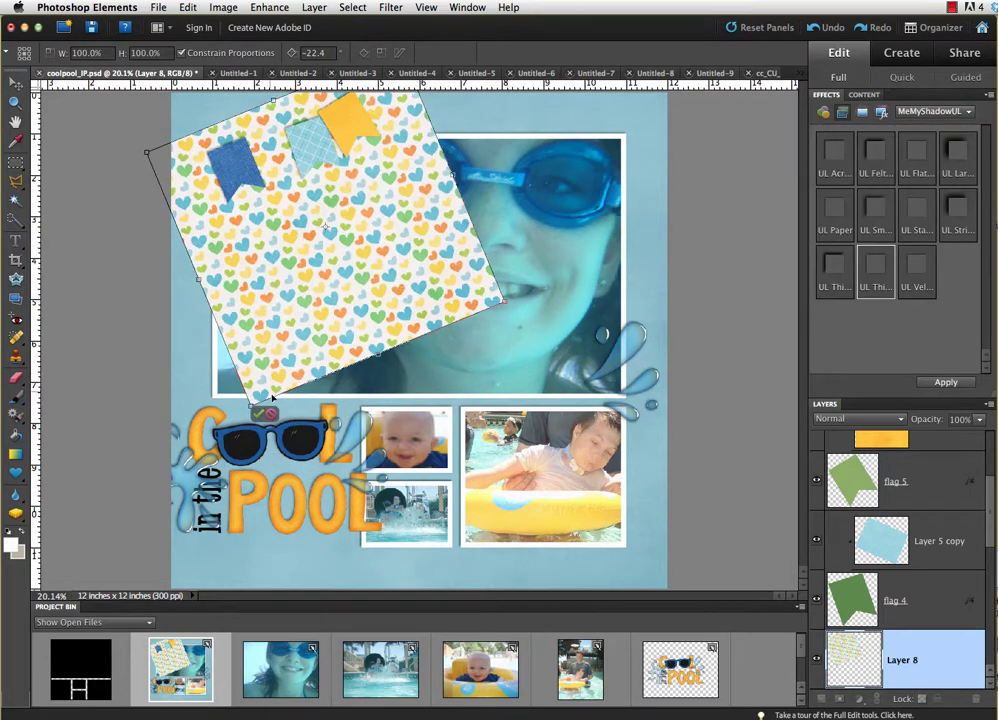
key("Return")
scroll(930, 591, "down", 1)
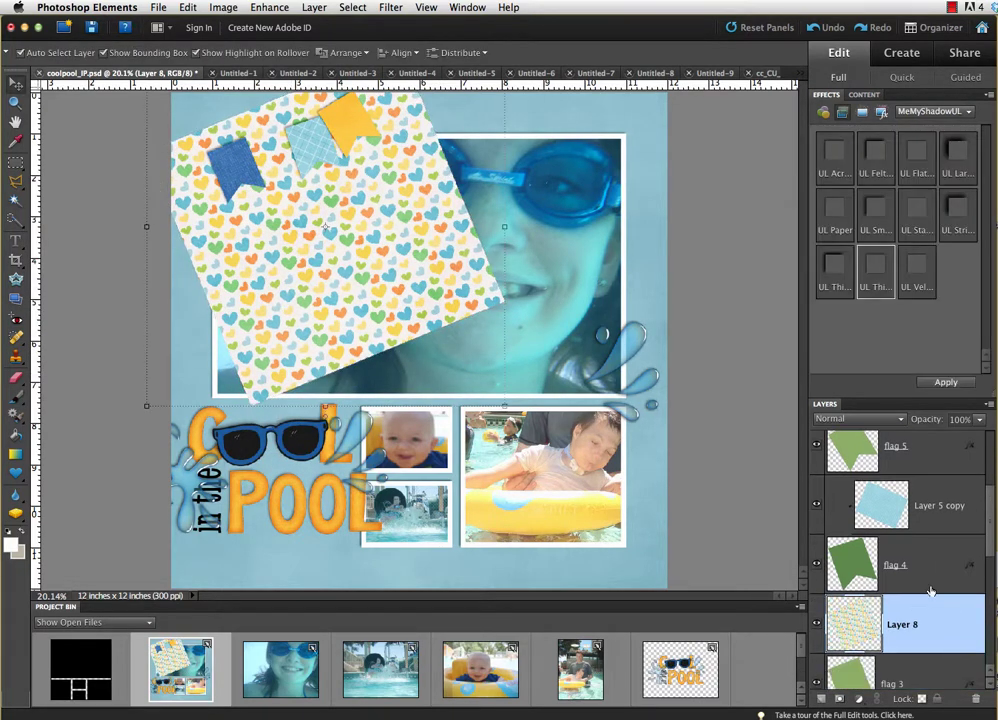
left_click(926, 654, "alt")
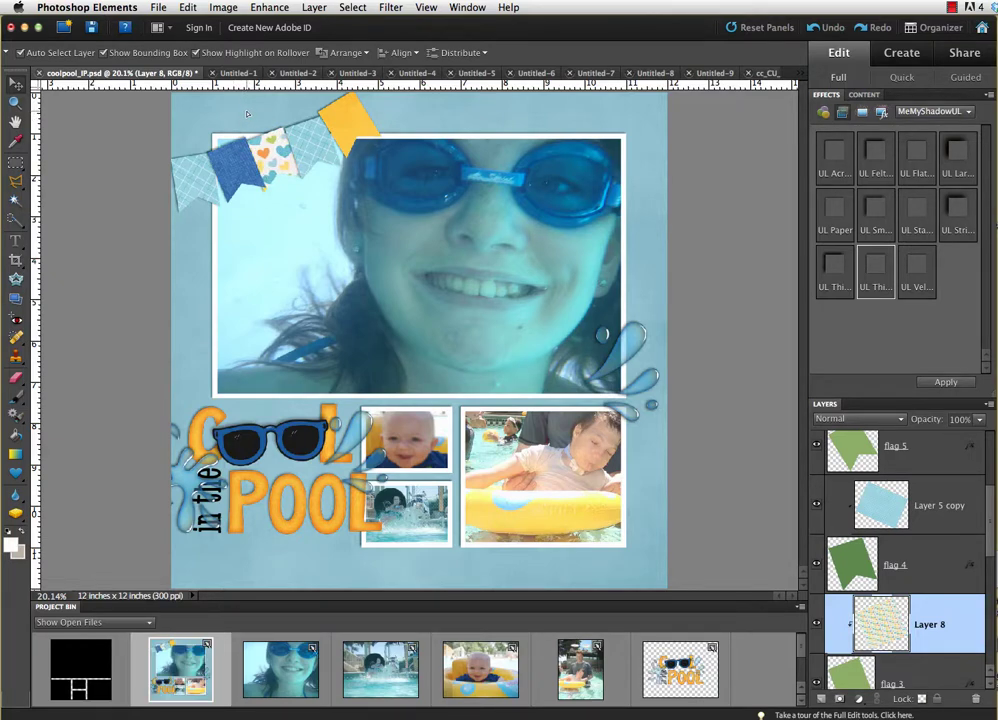
left_click(250, 112)
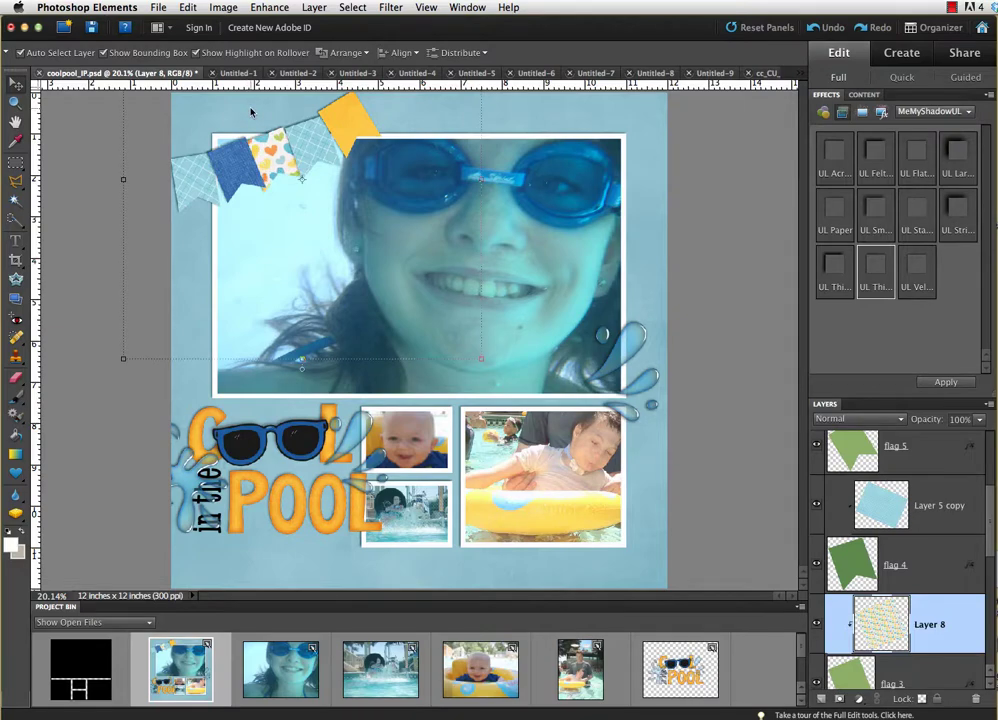